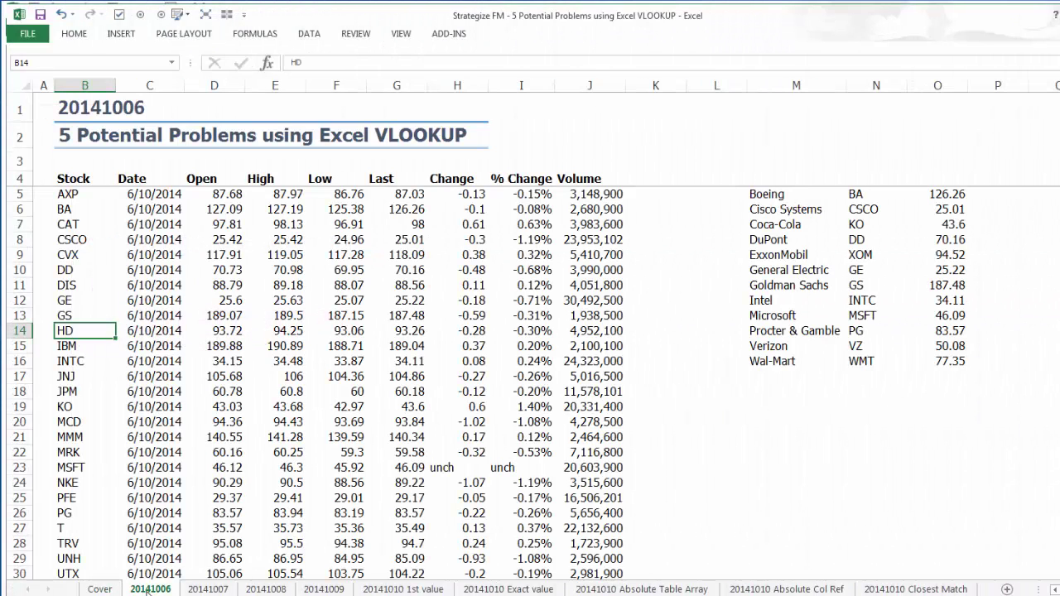
Inspect Boeing's VLOOKUP in O5, then step through sheets 20141007, 20141008 and 20141009.
double_click(953, 199)
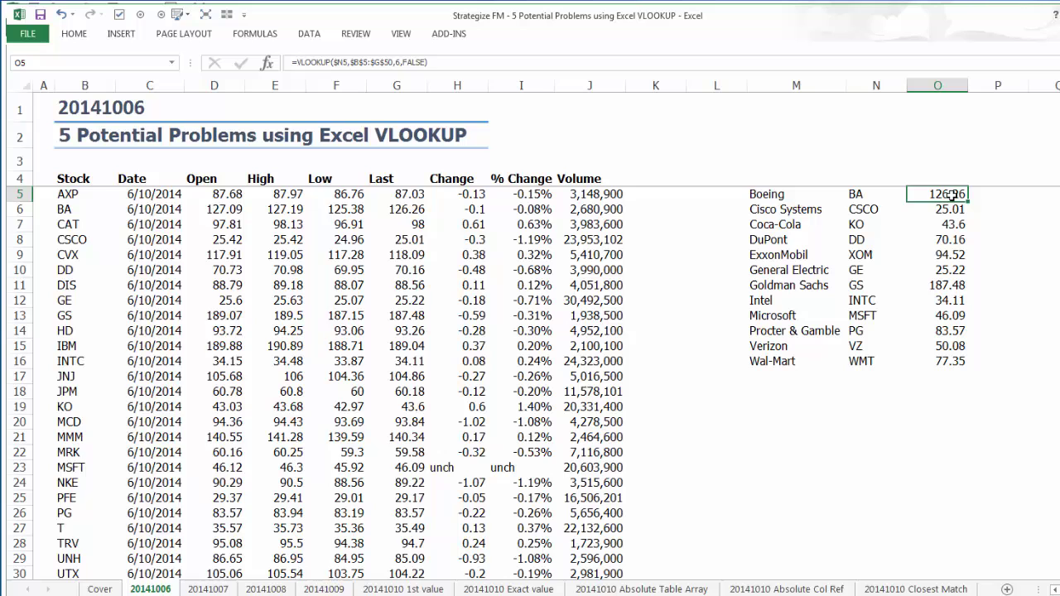
key(Escape)
click(226, 589)
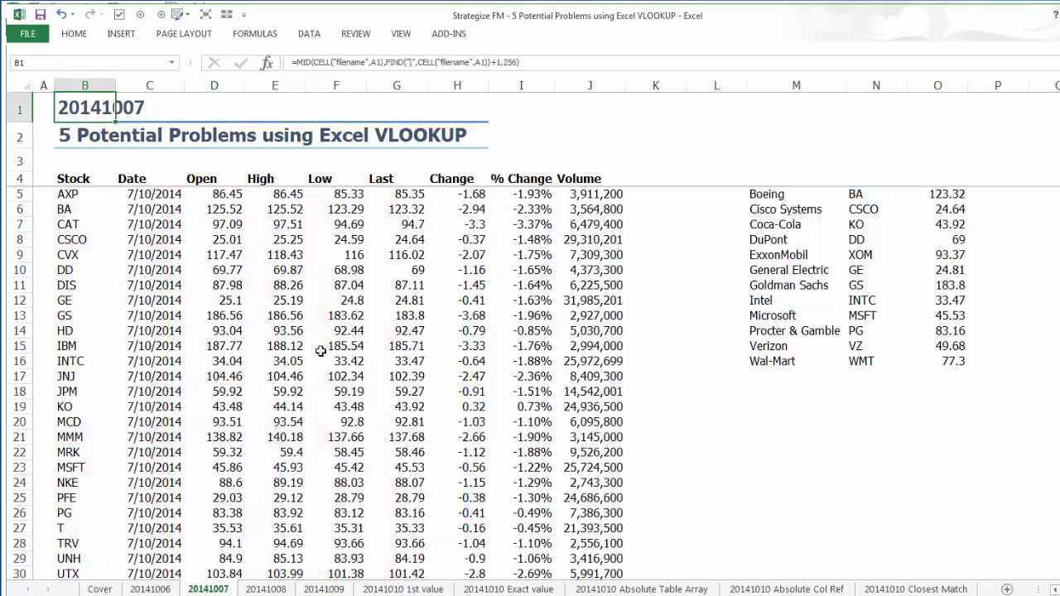
click(266, 589)
click(324, 589)
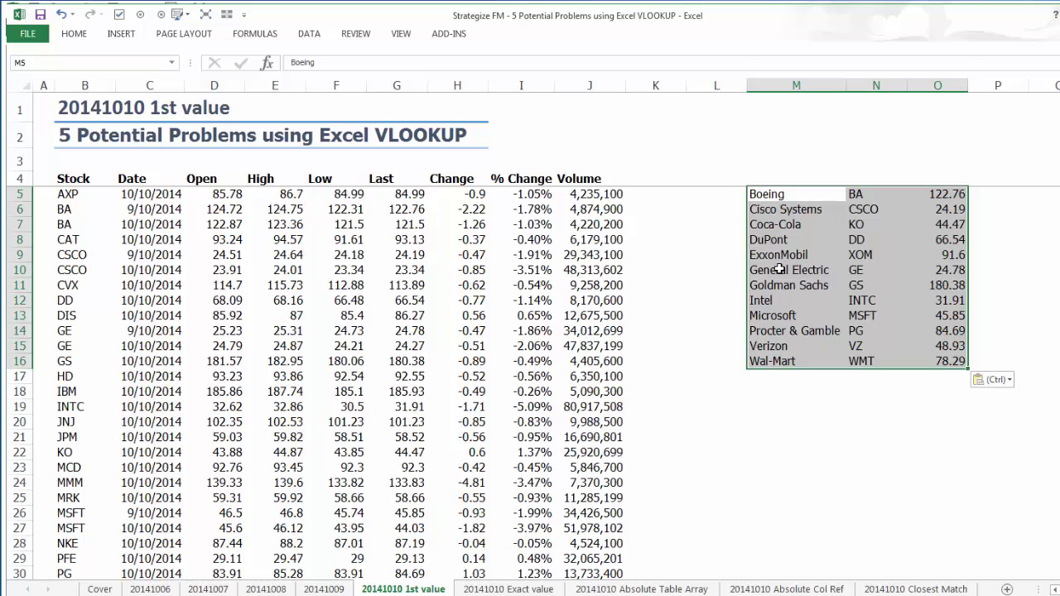
Inspect the ranges used by O5's lookup and compare with BA's Last price in G6.
click(943, 194)
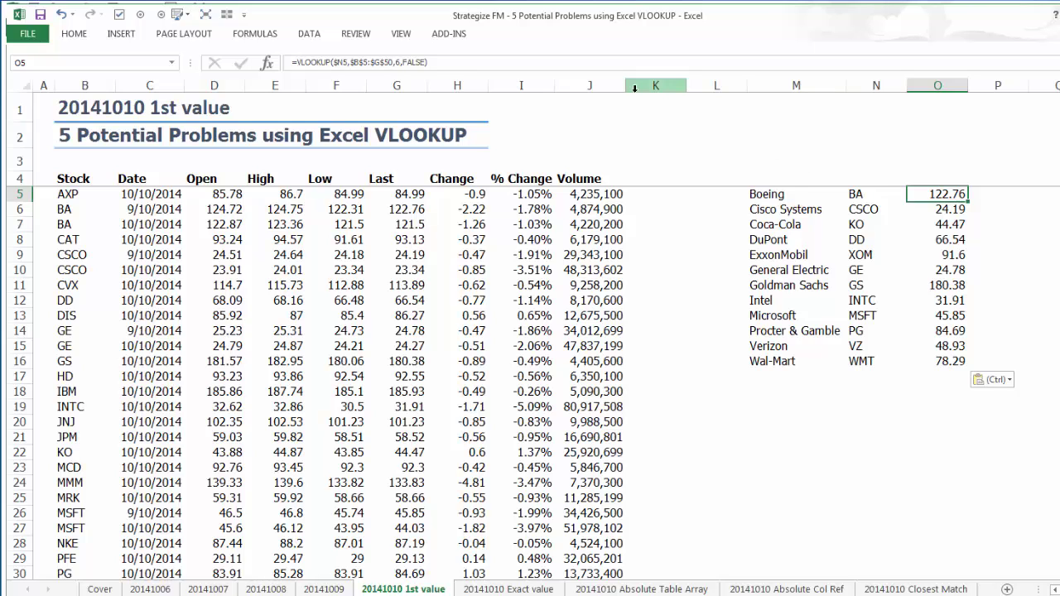
click(605, 64)
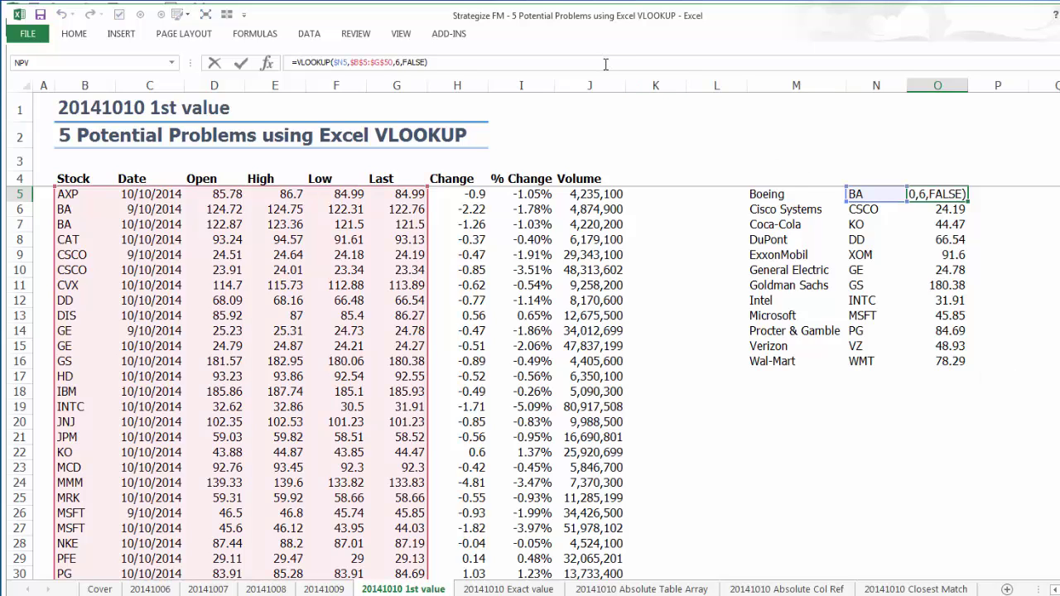
key(Escape)
click(394, 209)
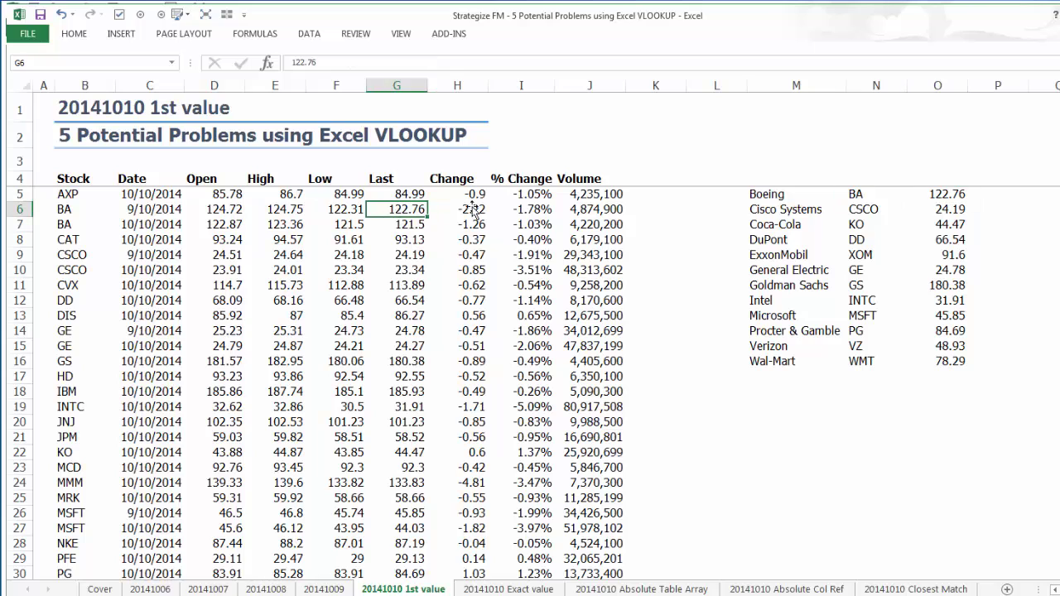
Select M5:O16 and open the Conditional Formatting menu on Home.
drag(767, 196, 952, 361)
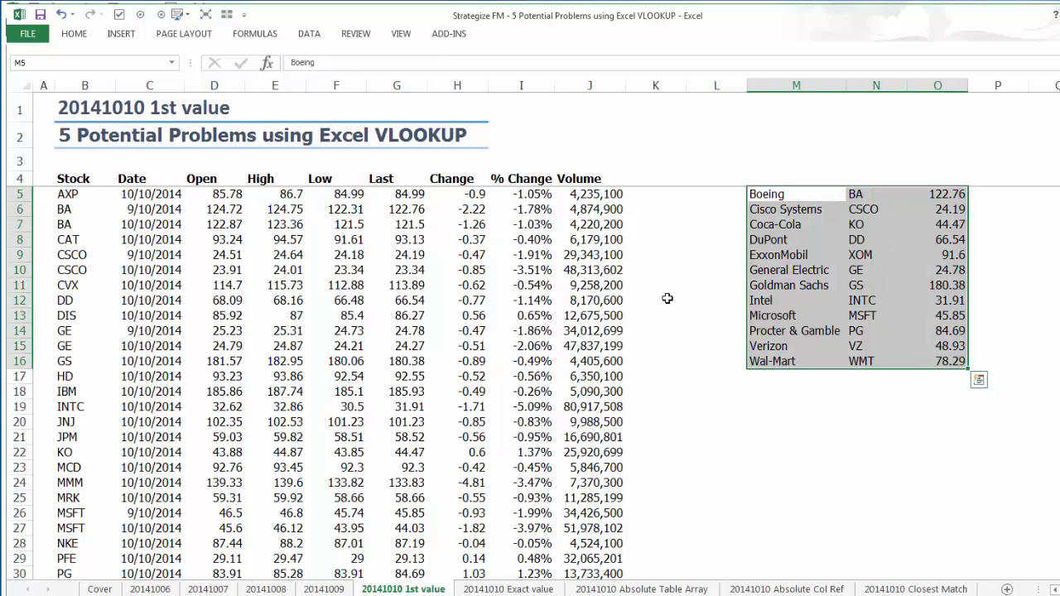
click(79, 40)
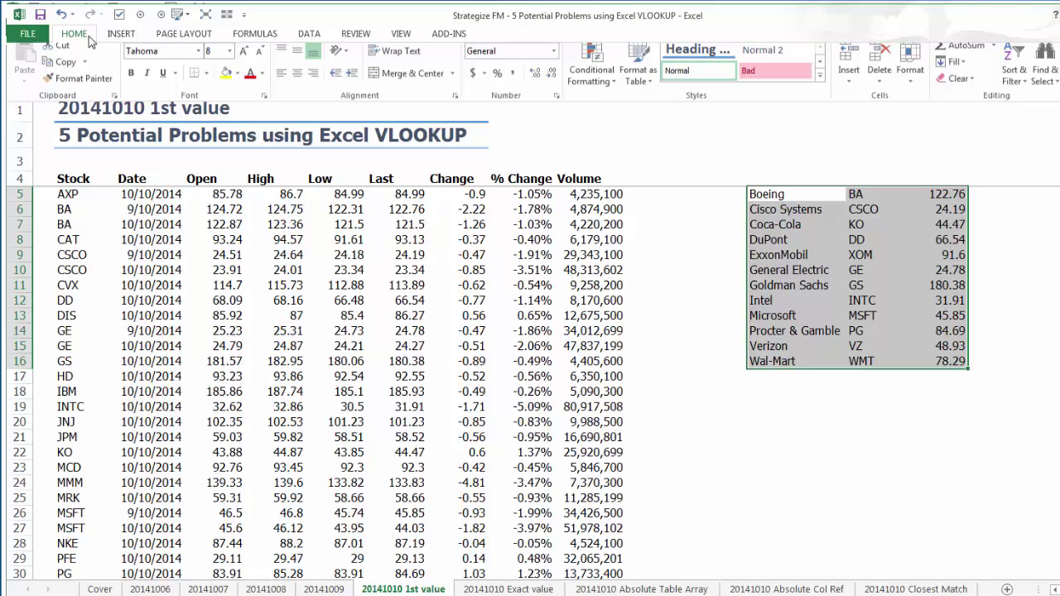
click(591, 75)
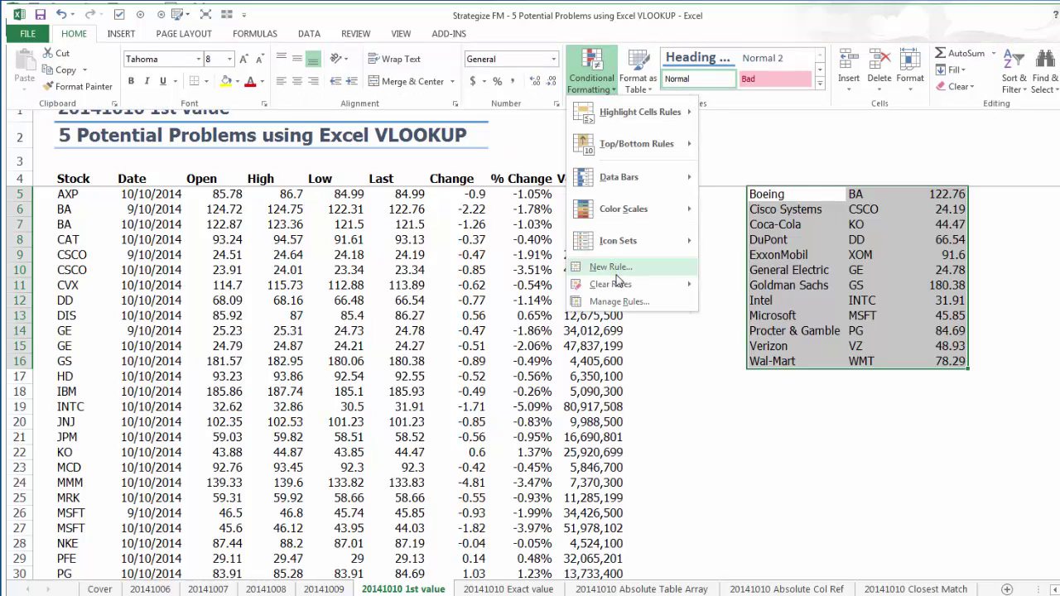
Create a formula-based rule =COUNTIF($B$5:$B$40,$N5)=2 for the selected block.
click(616, 270)
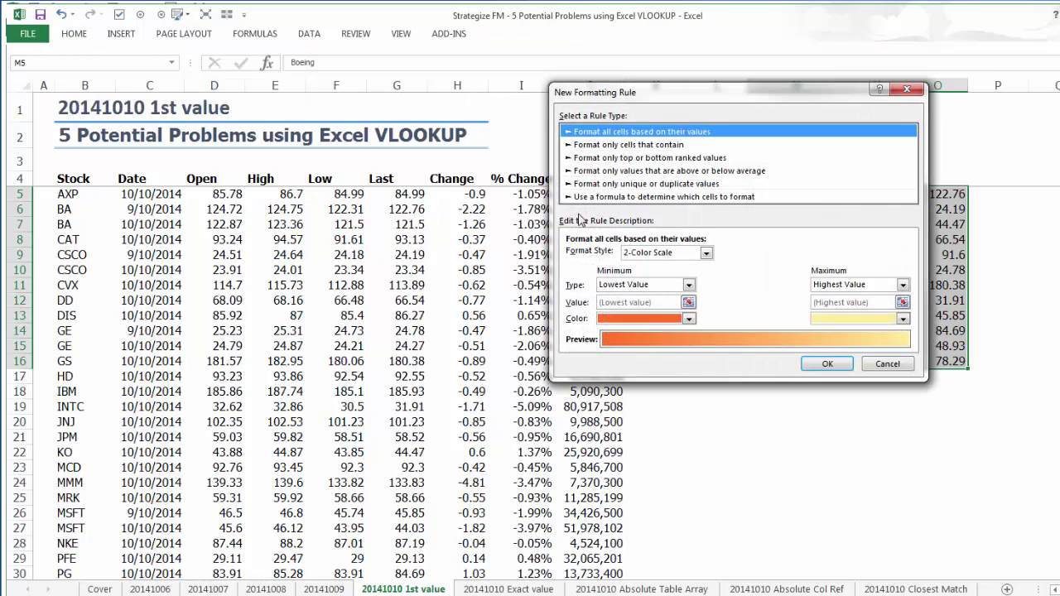
click(581, 200)
click(619, 259)
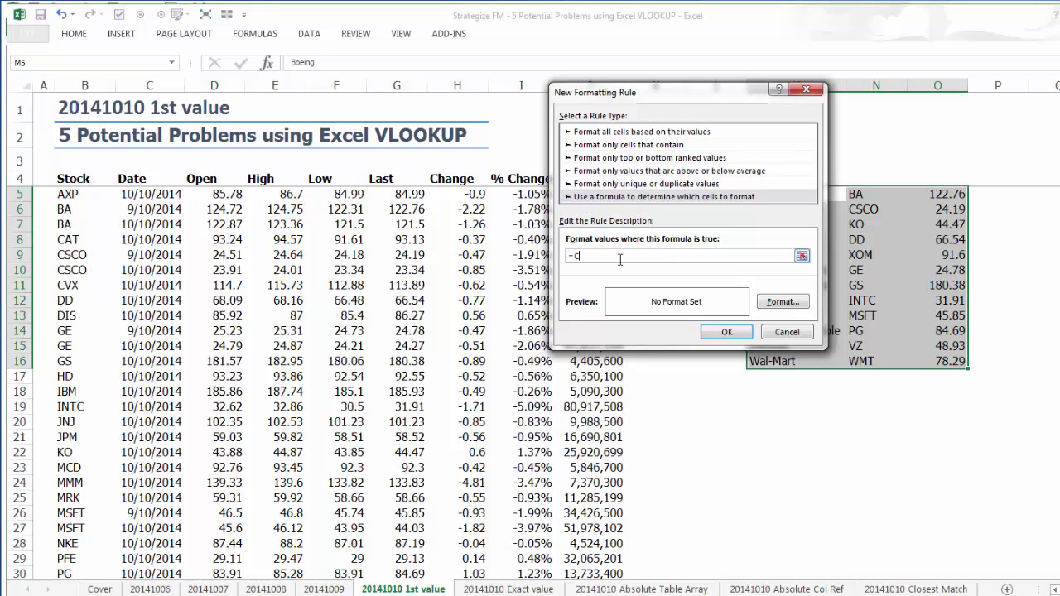
text(=COUNTIF()
drag(77, 193, 82, 530)
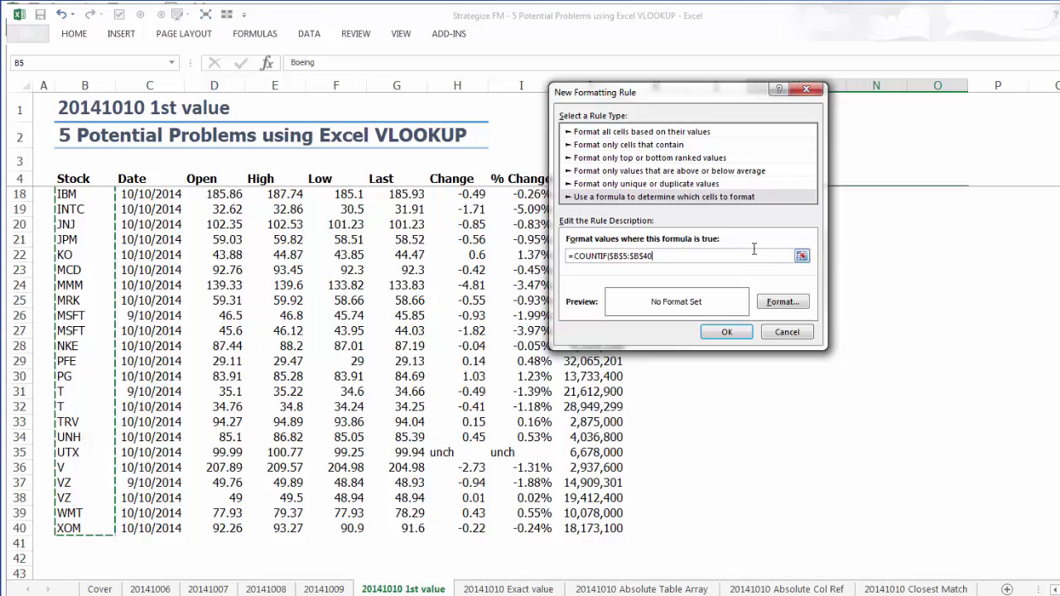
text(,)
drag(721, 93, 559, 236)
scroll(530, 372, up, 4)
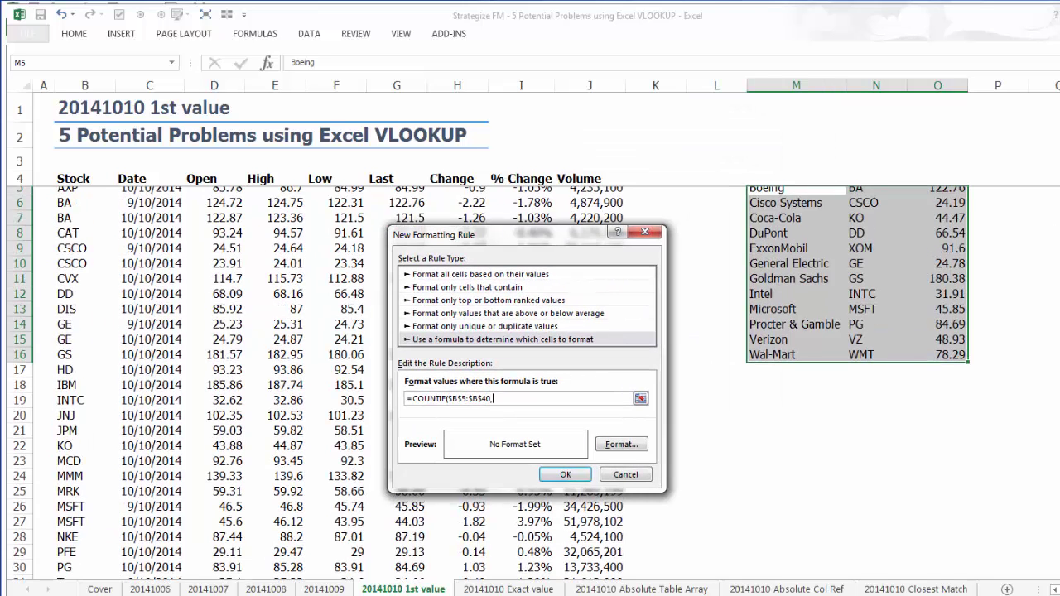
click(869, 194)
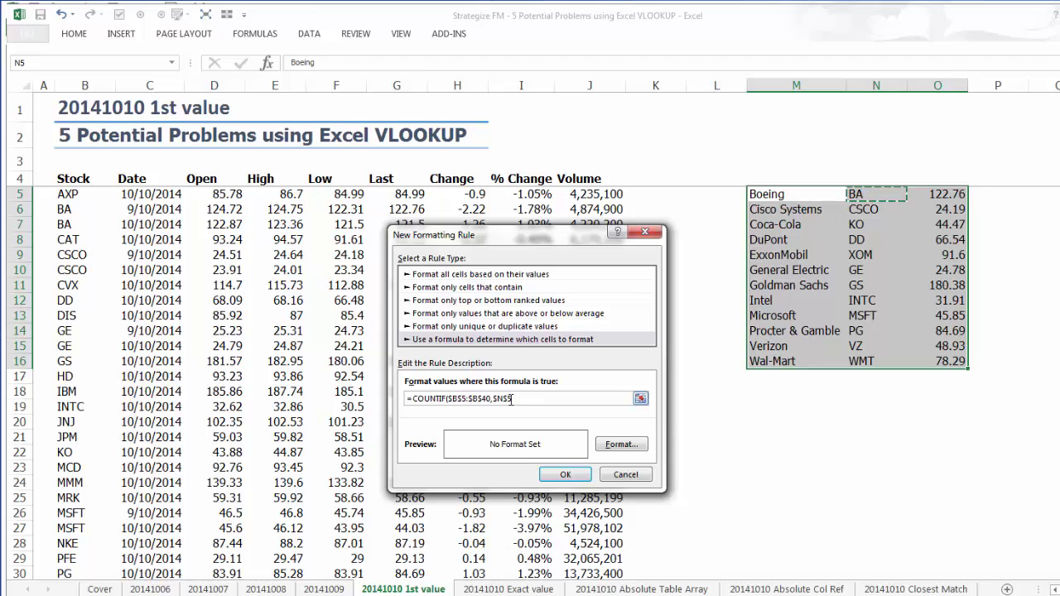
key(F4)
text()=2)
Give the duplicate-ticker rule a light green fill and apply it.
click(611, 447)
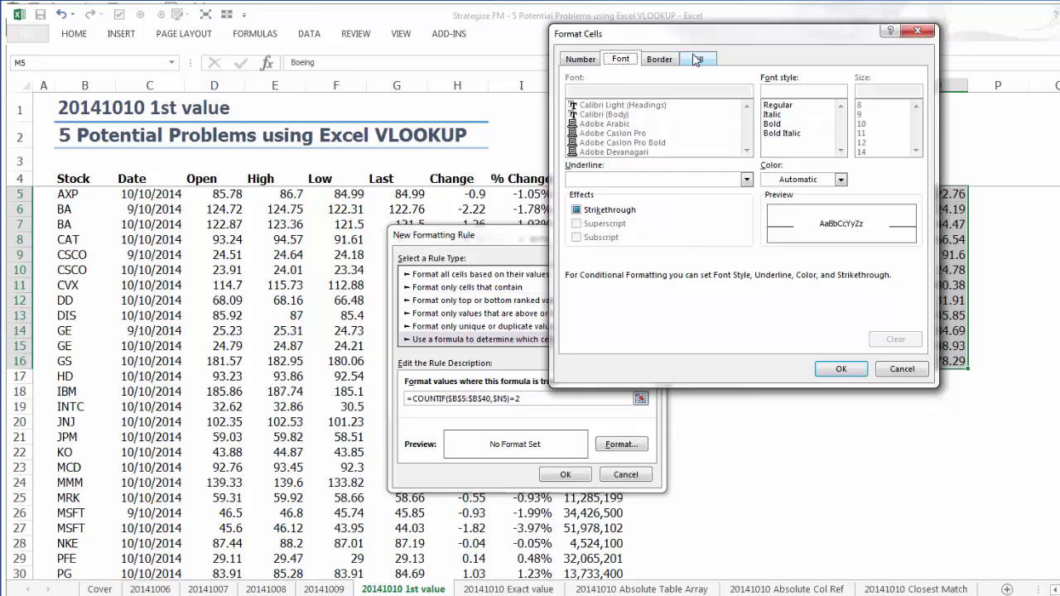
click(698, 60)
click(695, 156)
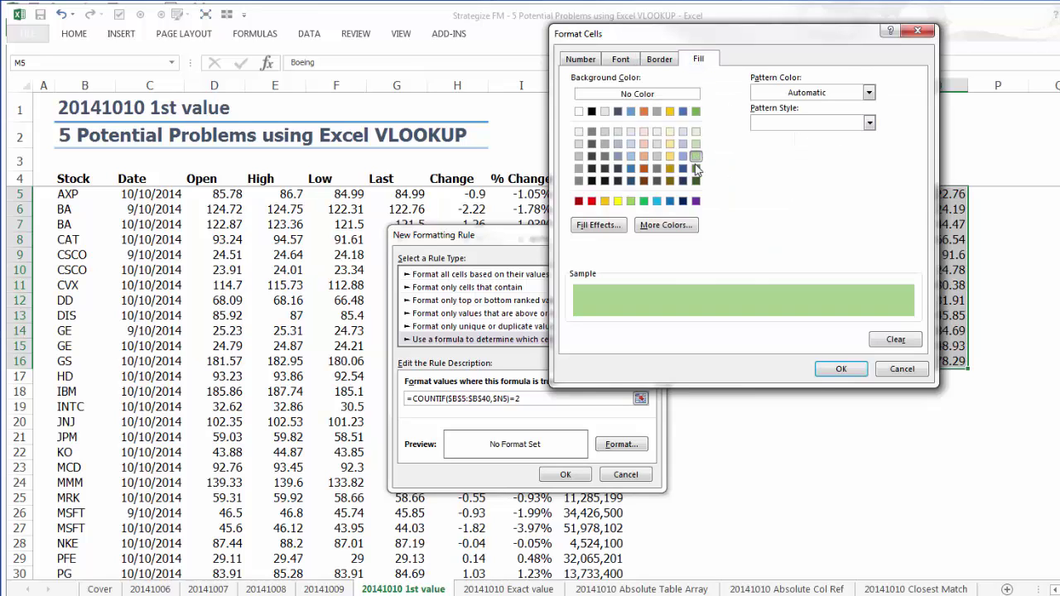
click(825, 373)
click(578, 476)
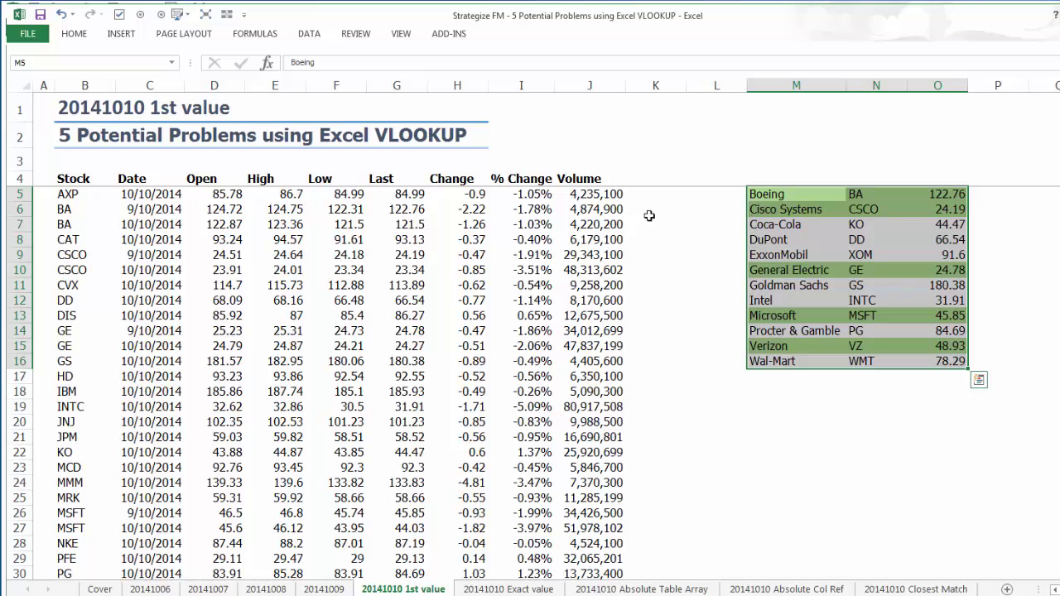
drag(64, 208, 70, 274)
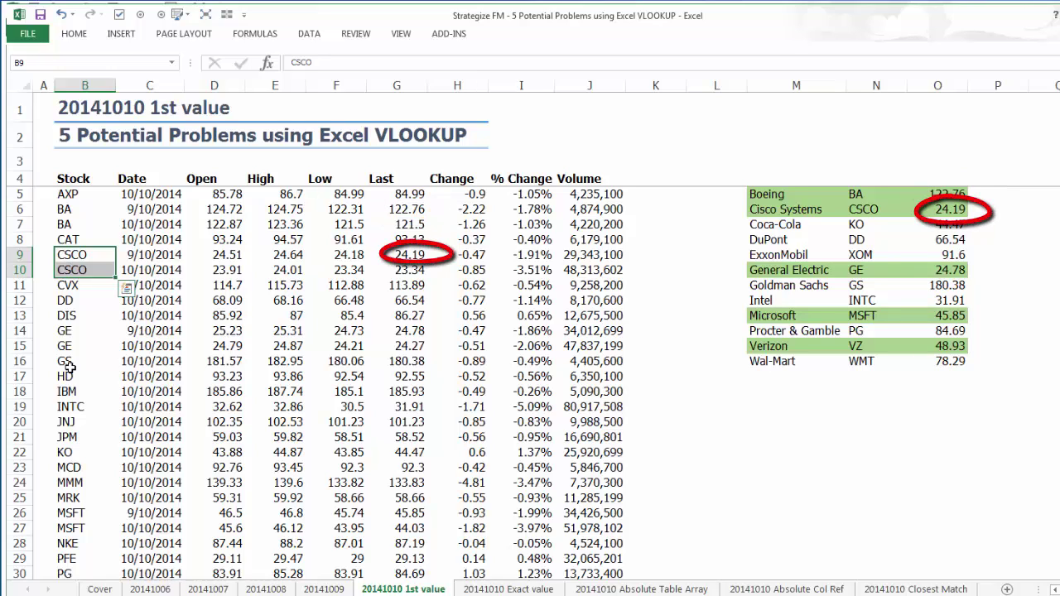
drag(67, 331, 67, 346)
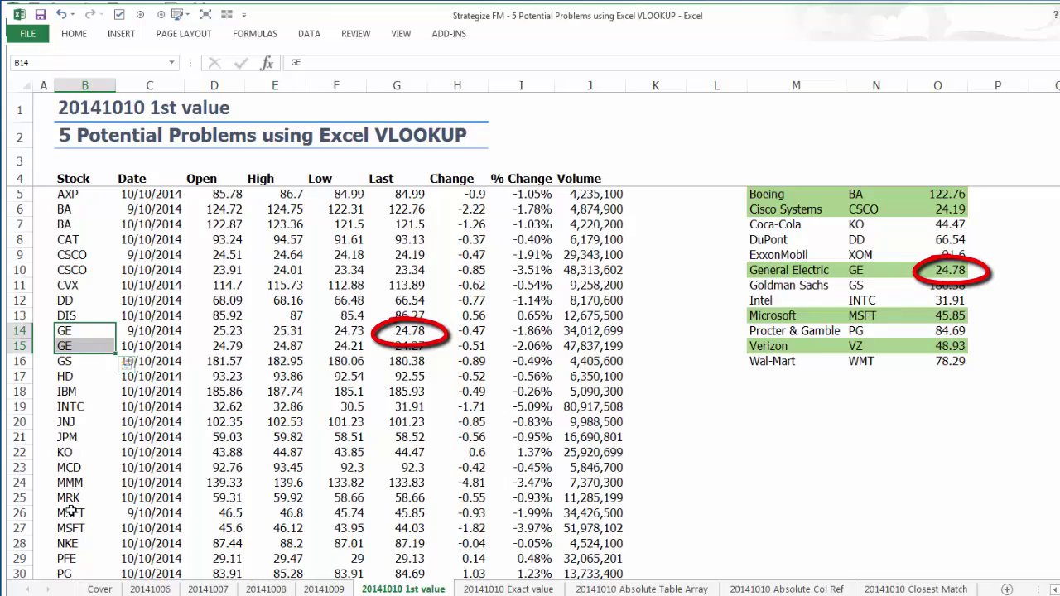
mouse_move(71, 513)
mouse_down()
mouse_move(71, 590)
mouse_move(66, 571)
mouse_up()
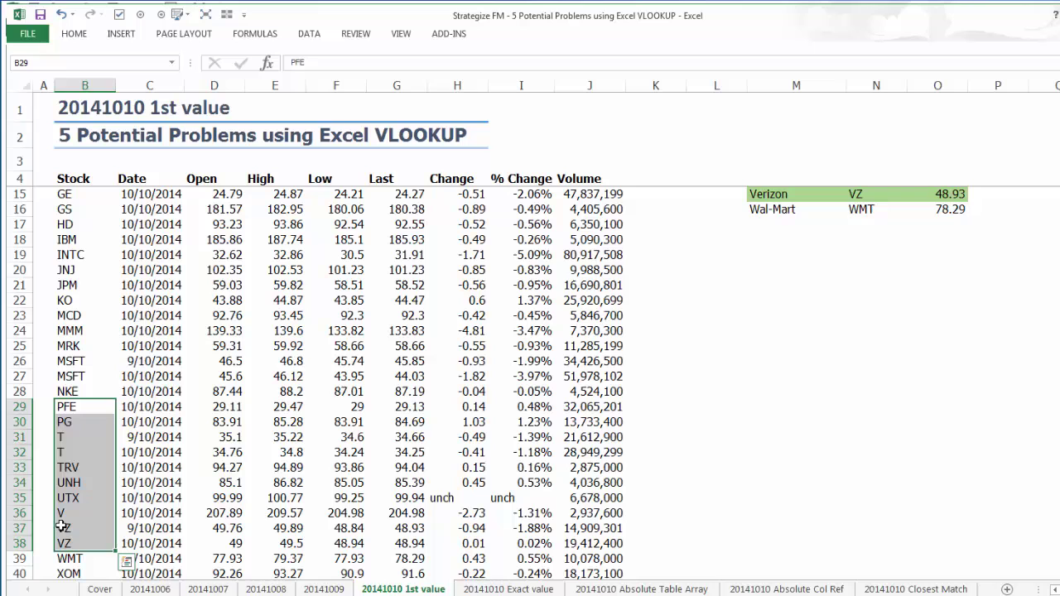
drag(64, 528, 64, 543)
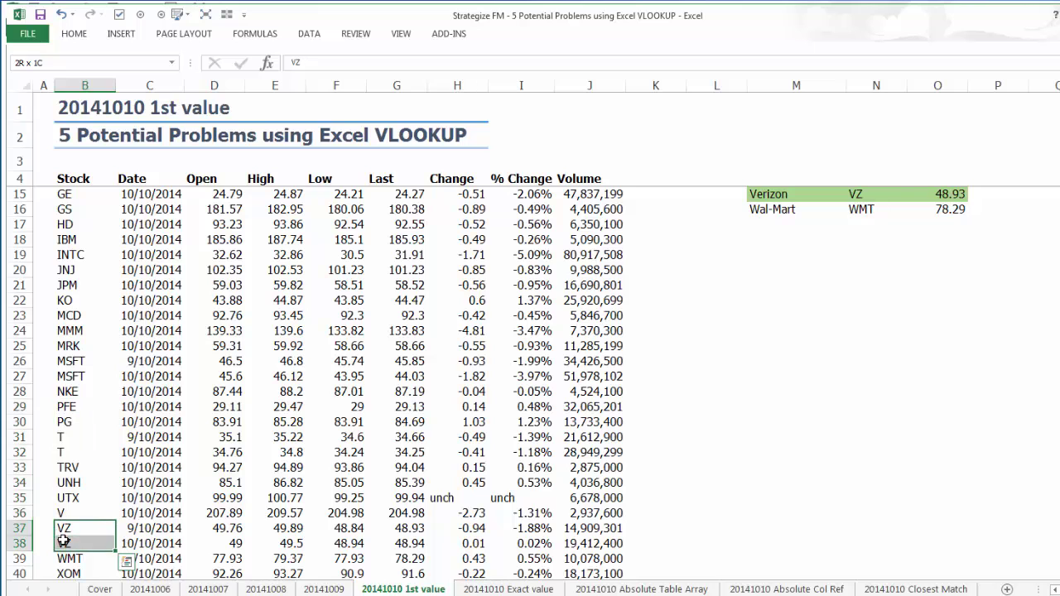
click(871, 180)
key(Down)
key(Down)
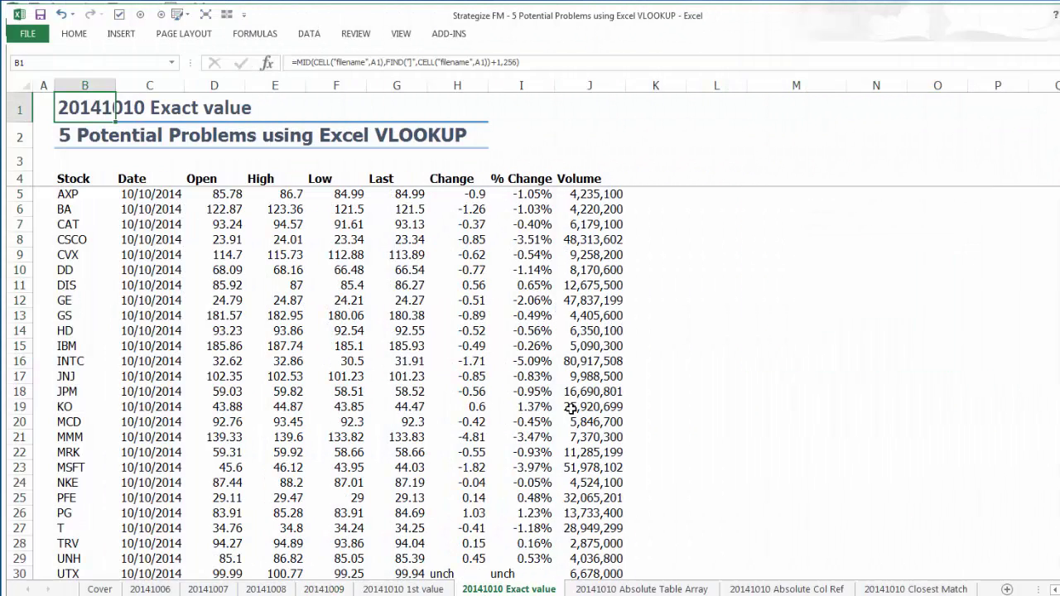
Paste the company lookup block at M5 and inspect O5's exact-match VLOOKUP showing #N/A.
click(775, 197)
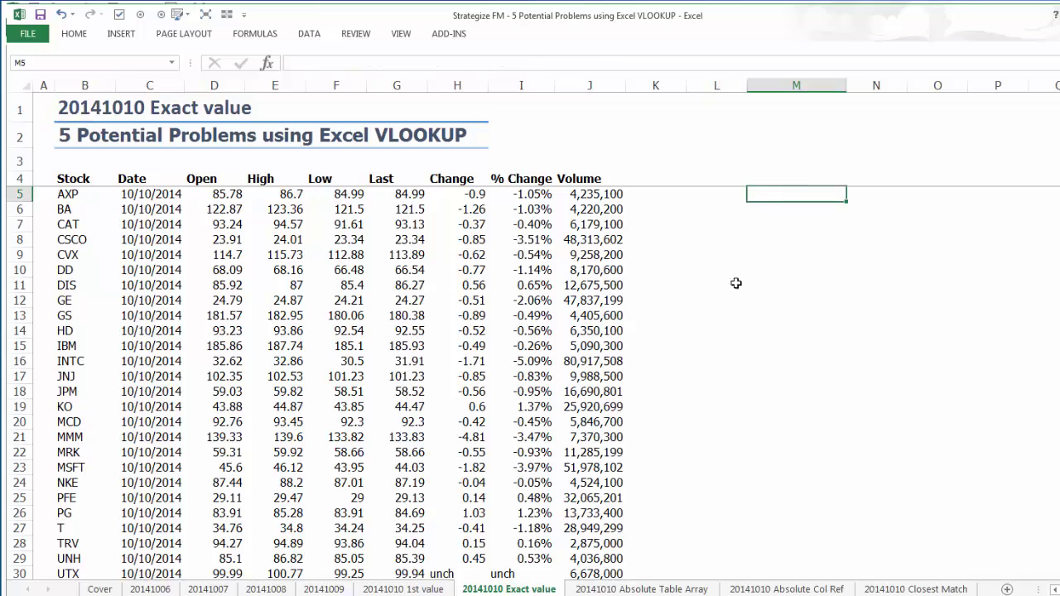
key(ctrl+v)
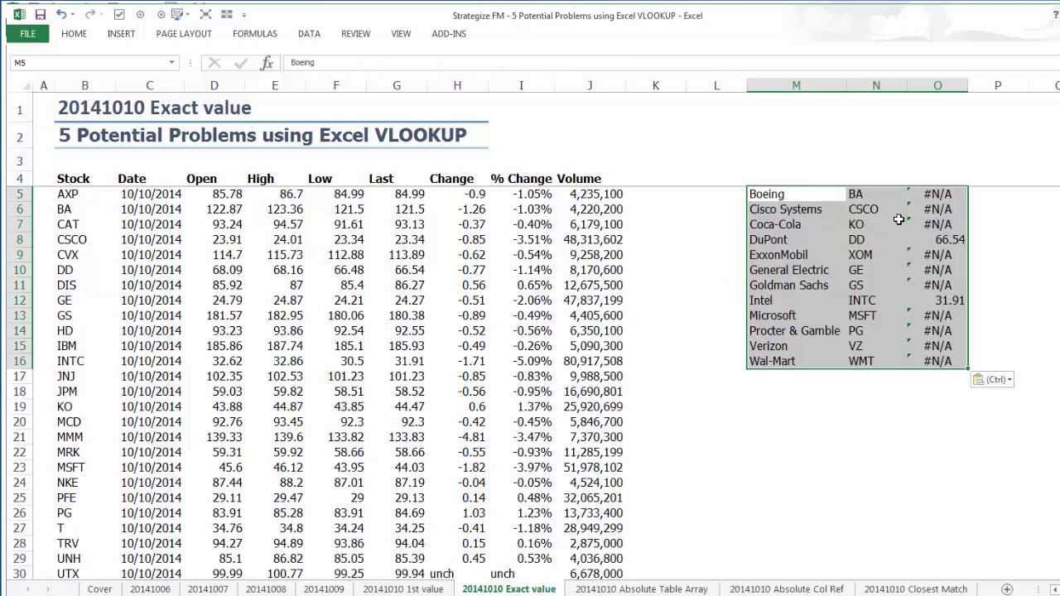
click(937, 193)
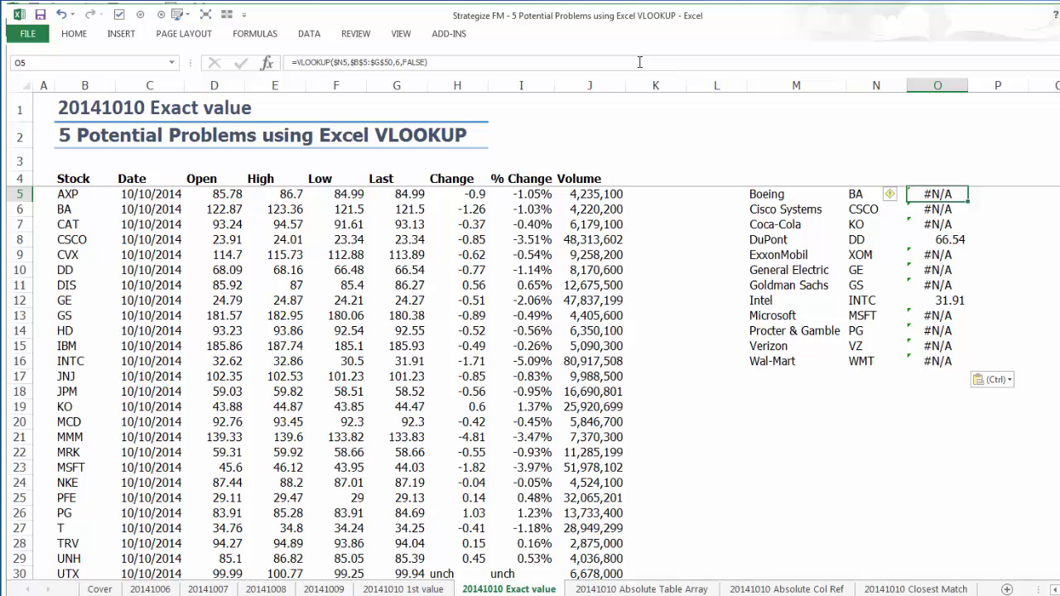
click(640, 63)
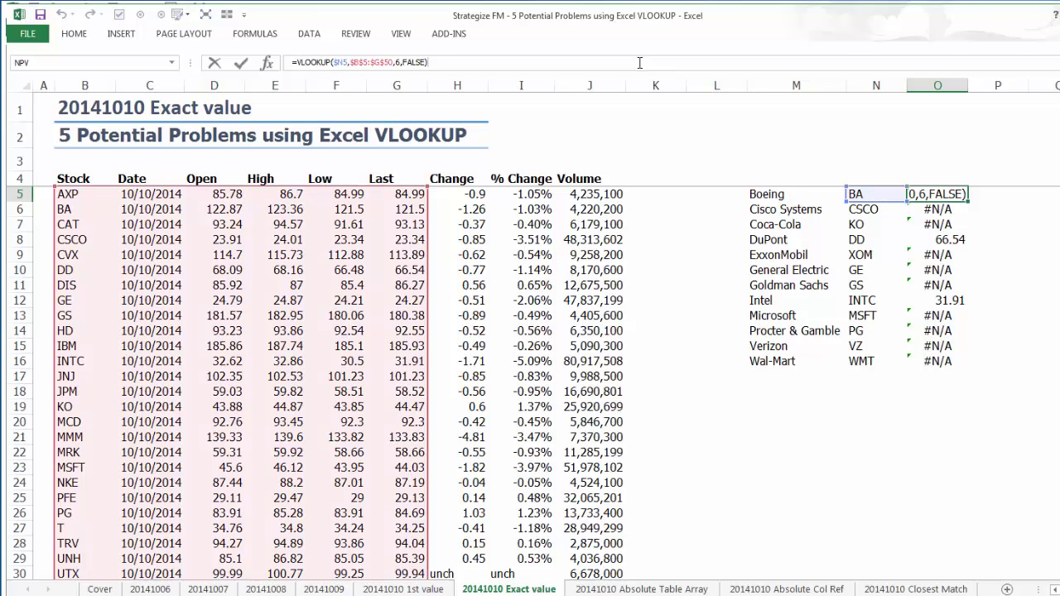
key(Escape)
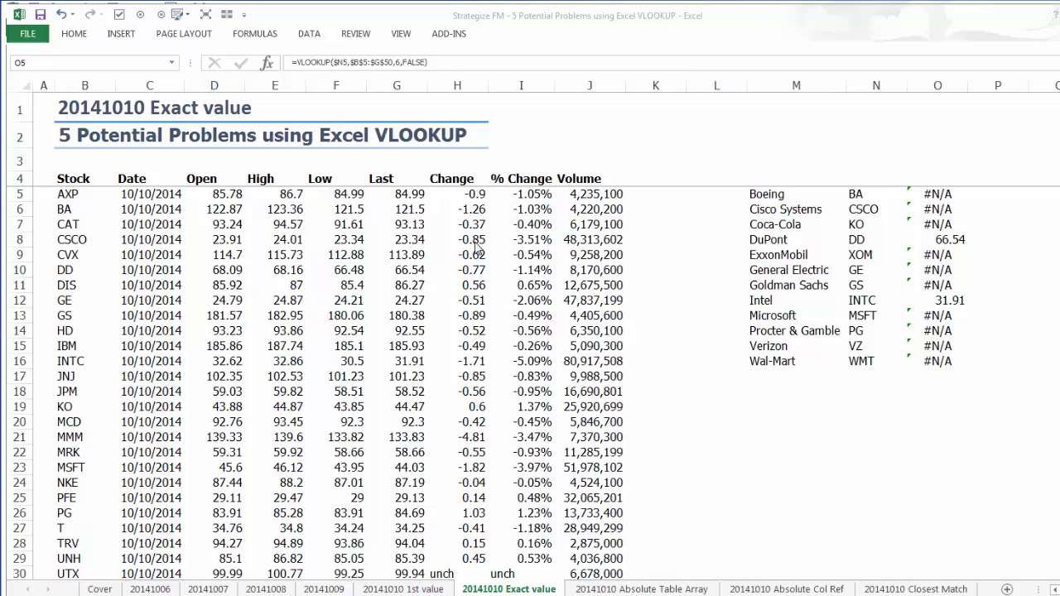
Check the AXP ticker, then remove the trailing space from the BA ticker in B6.
click(78, 197)
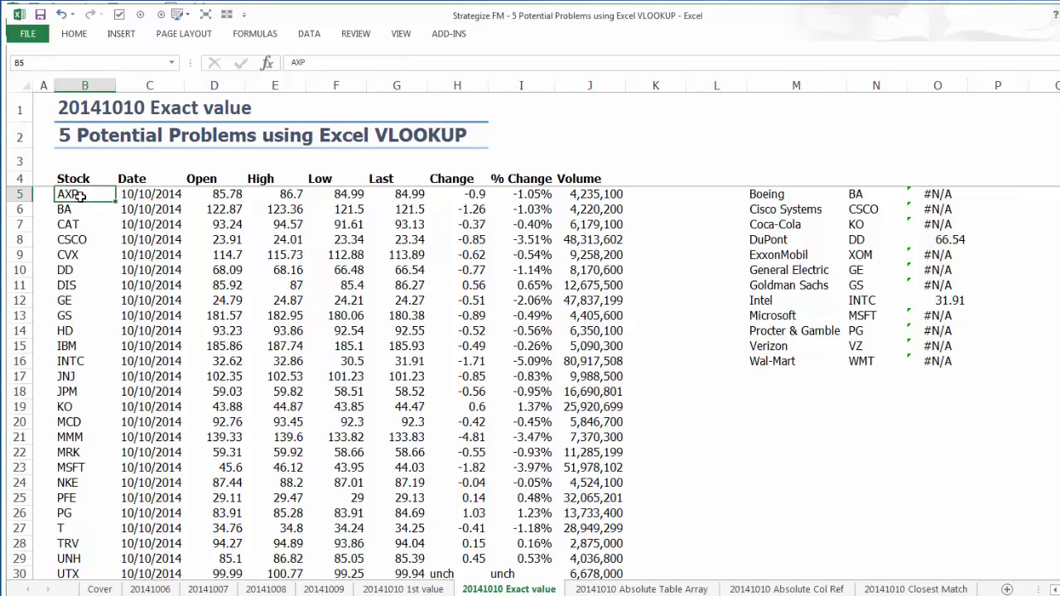
click(334, 68)
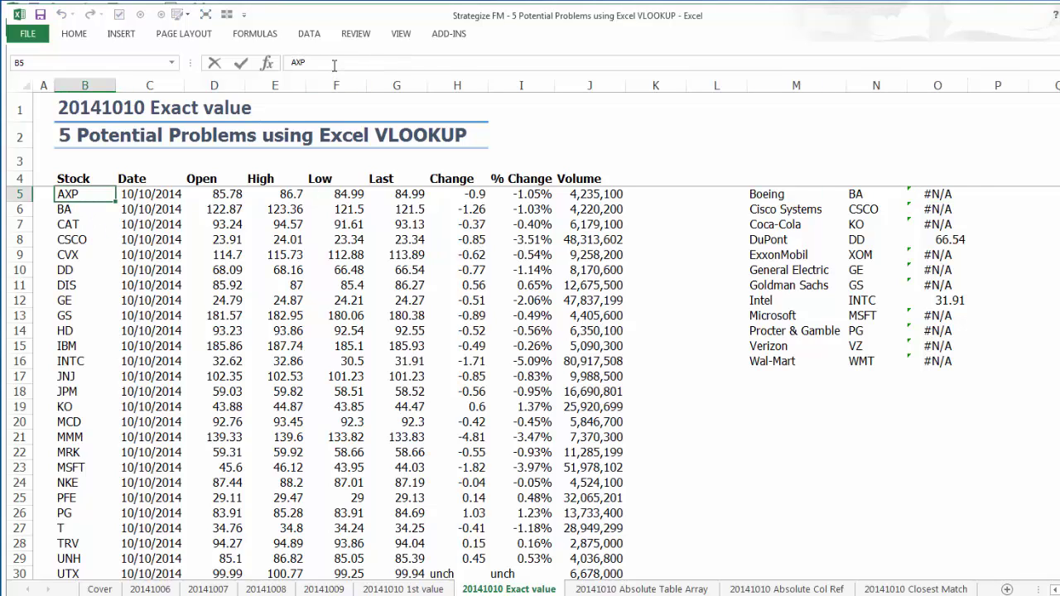
key(Escape)
key(Down)
click(333, 65)
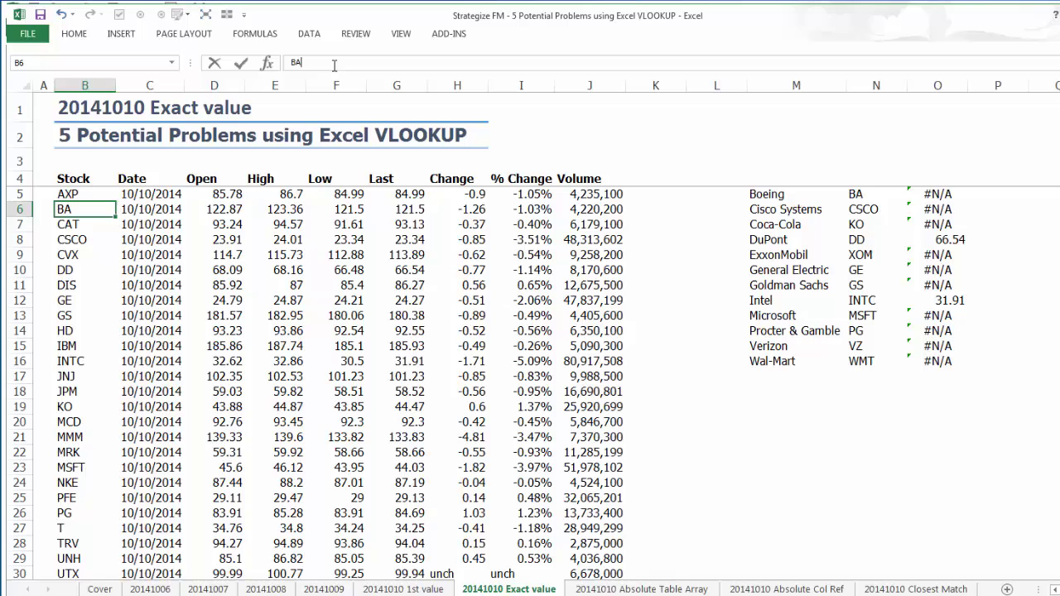
key(Return)
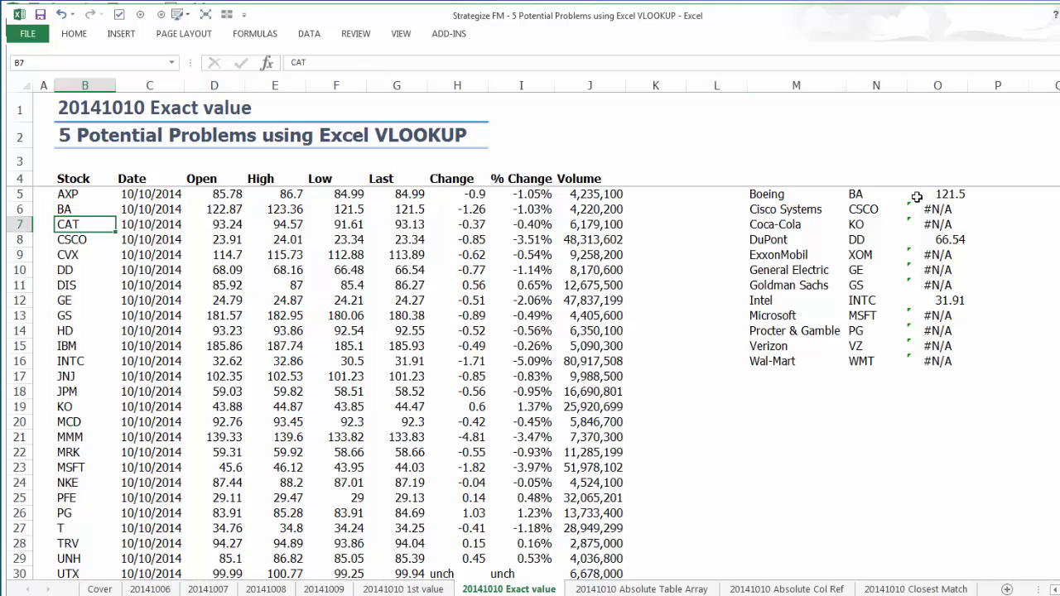
Confirm Boeing now returns 121.5 and inspect the KO ticker and its #N/A lookup.
click(930, 196)
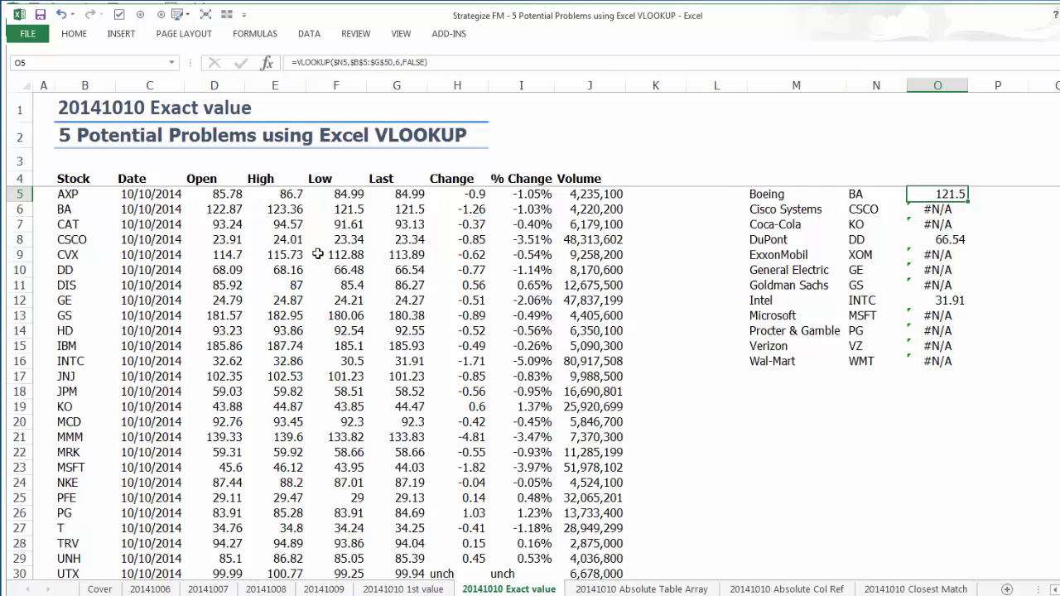
click(930, 226)
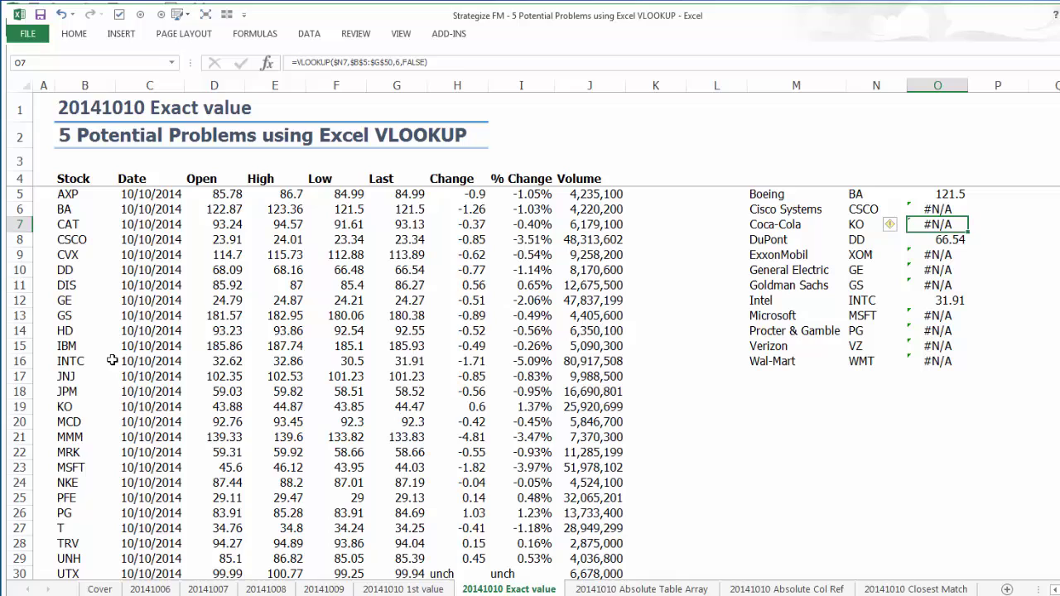
click(76, 411)
click(362, 61)
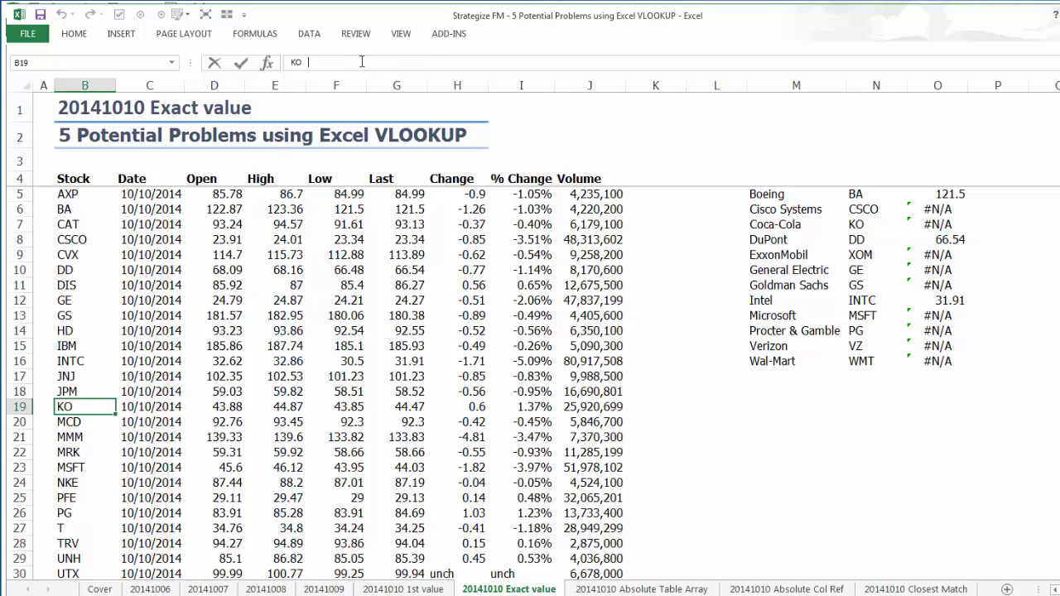
key(Escape)
click(895, 226)
click(419, 64)
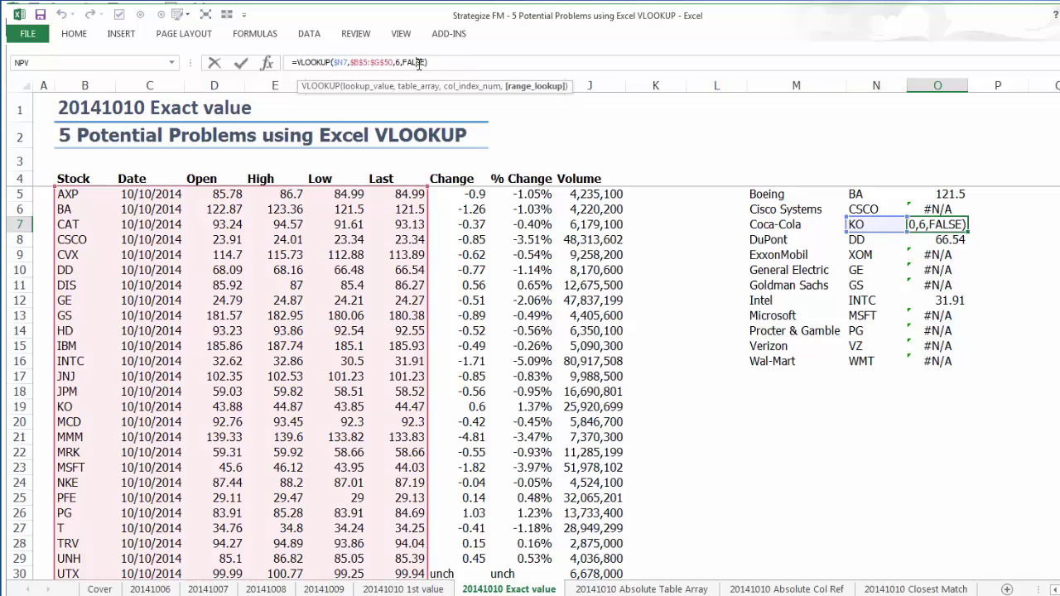
key(Escape)
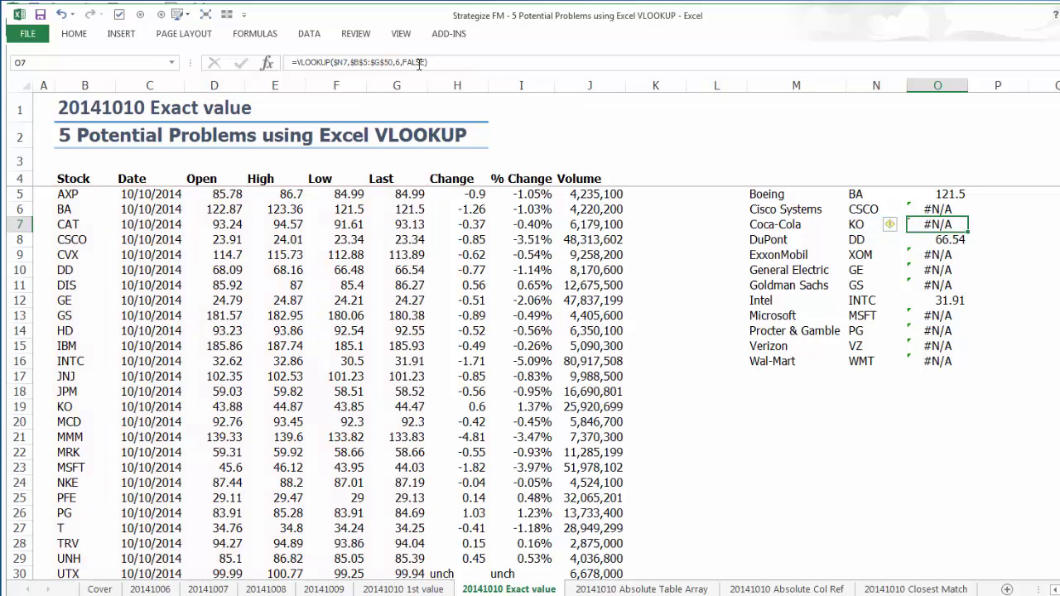
click(662, 197)
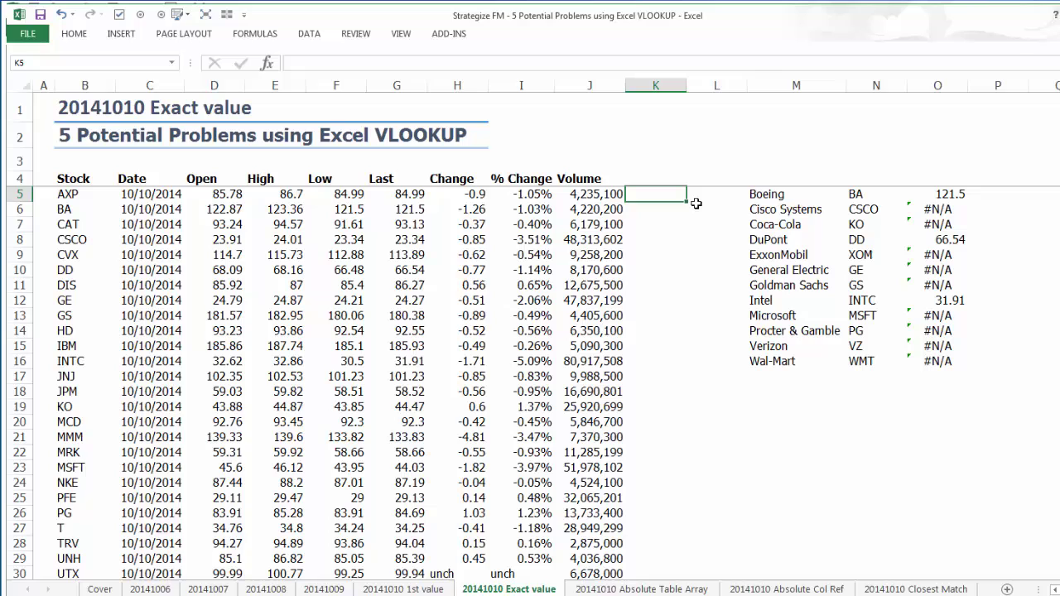
Fill K5:K30 with =TRIM(B5) and convert the trimmed tickers to plain values.
text(=tr)
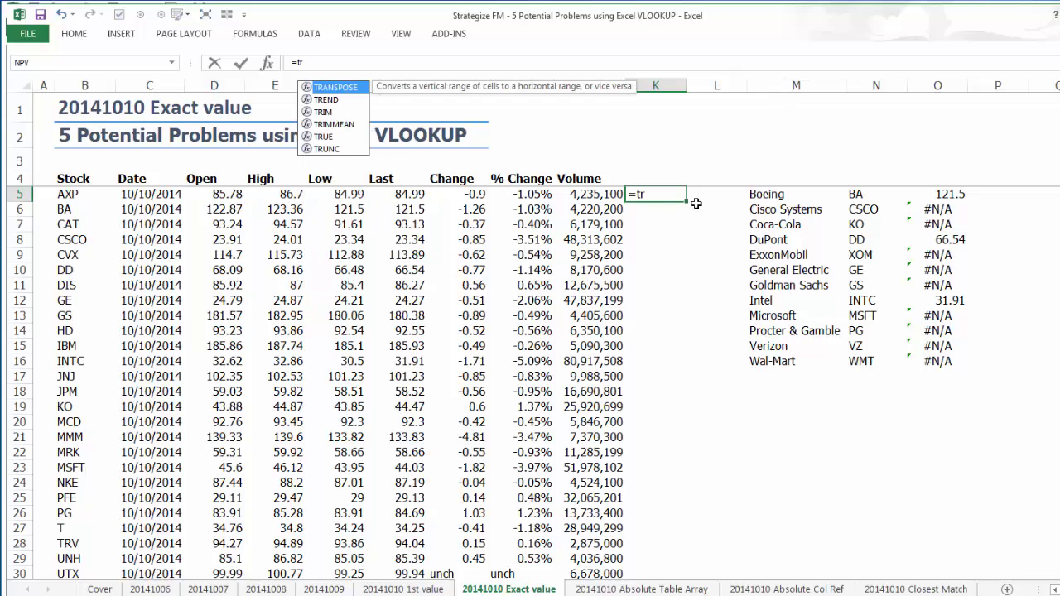
text(im)
key(Tab)
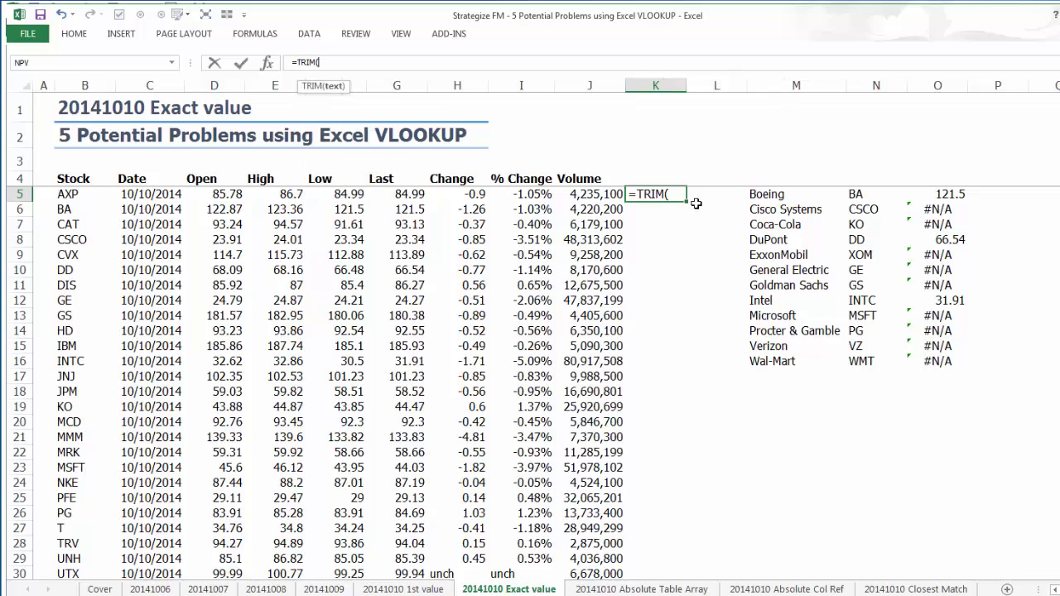
click(71, 197)
key(Return)
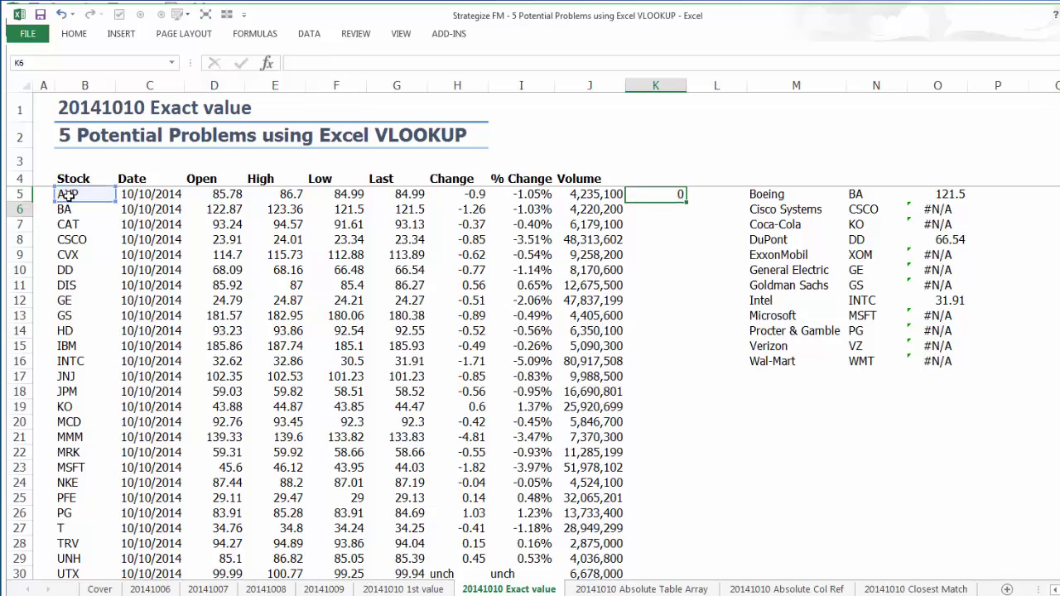
key(Up)
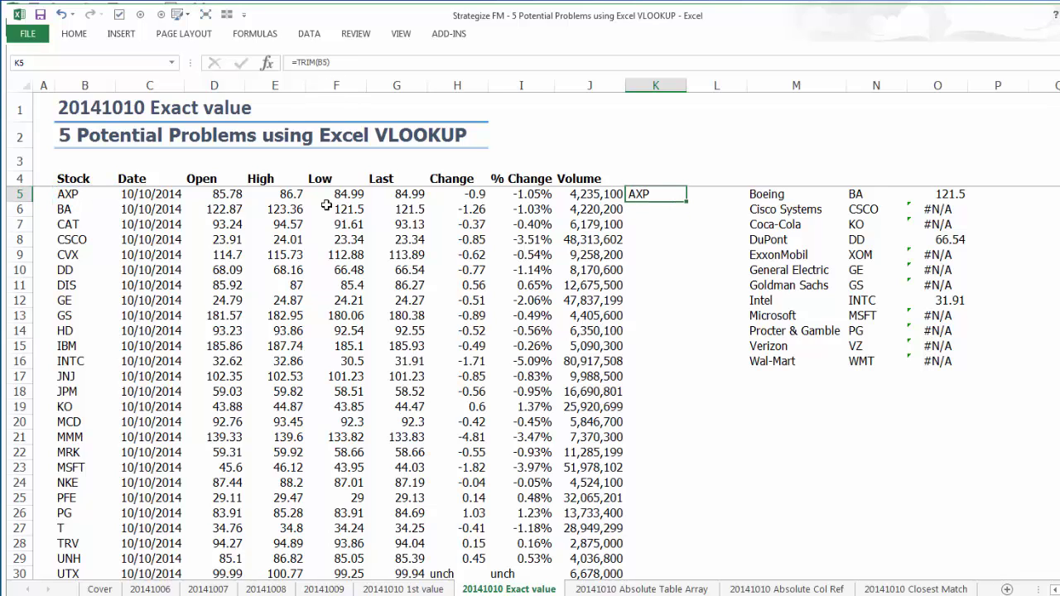
double_click(686, 202)
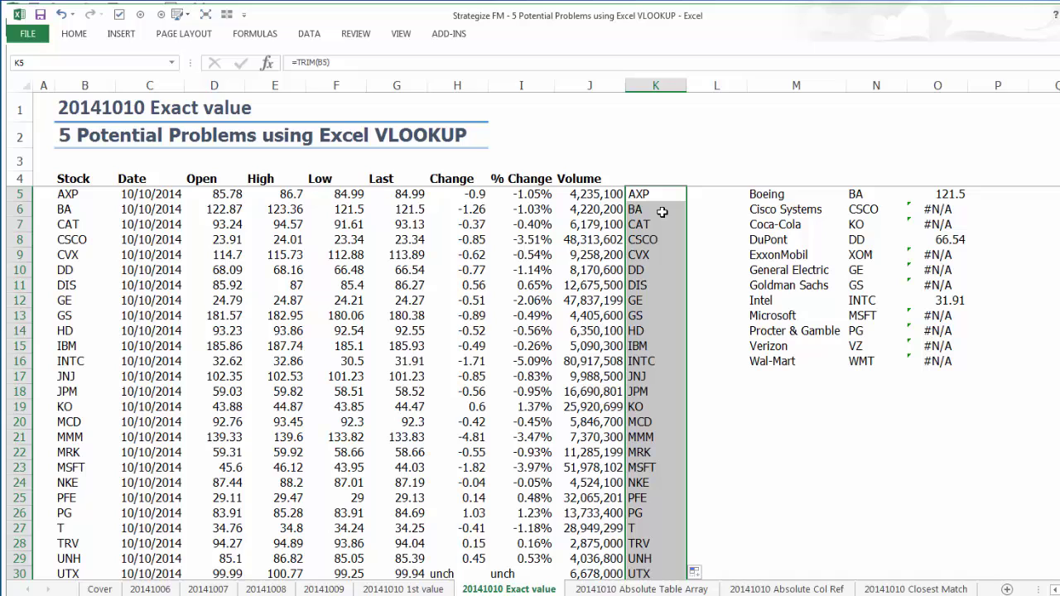
key(ctrl+c)
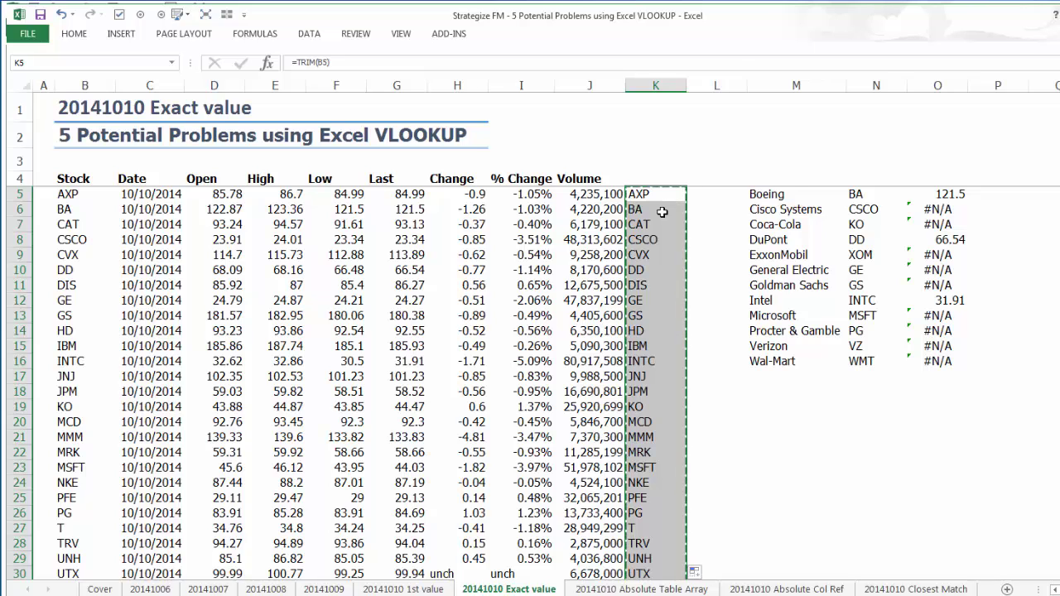
right_click(663, 212)
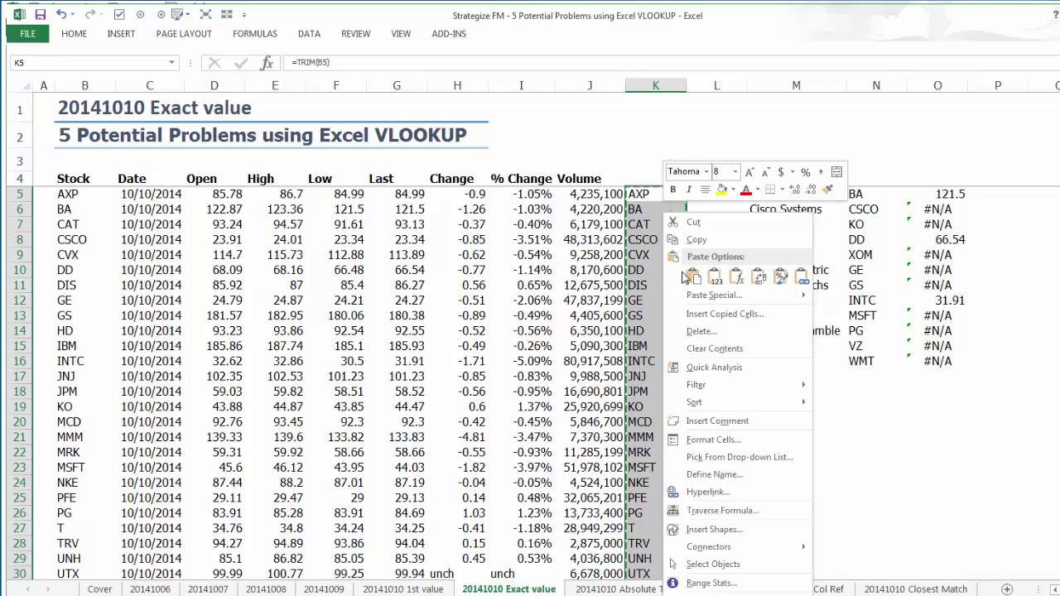
click(717, 281)
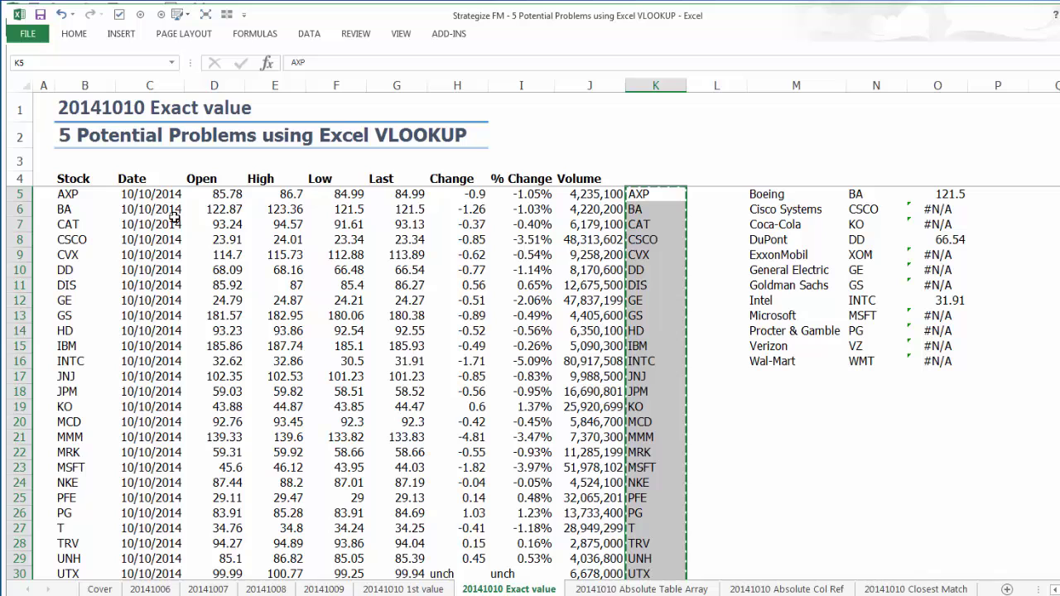
click(79, 196)
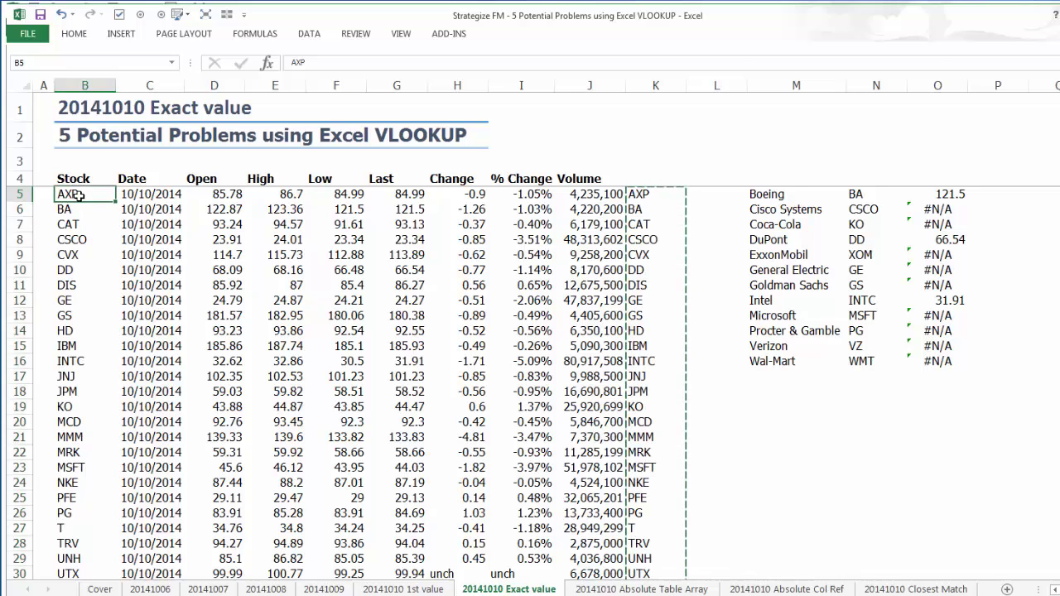
Paste the trimmed tickers over column B and clear helper column K.
key(Return)
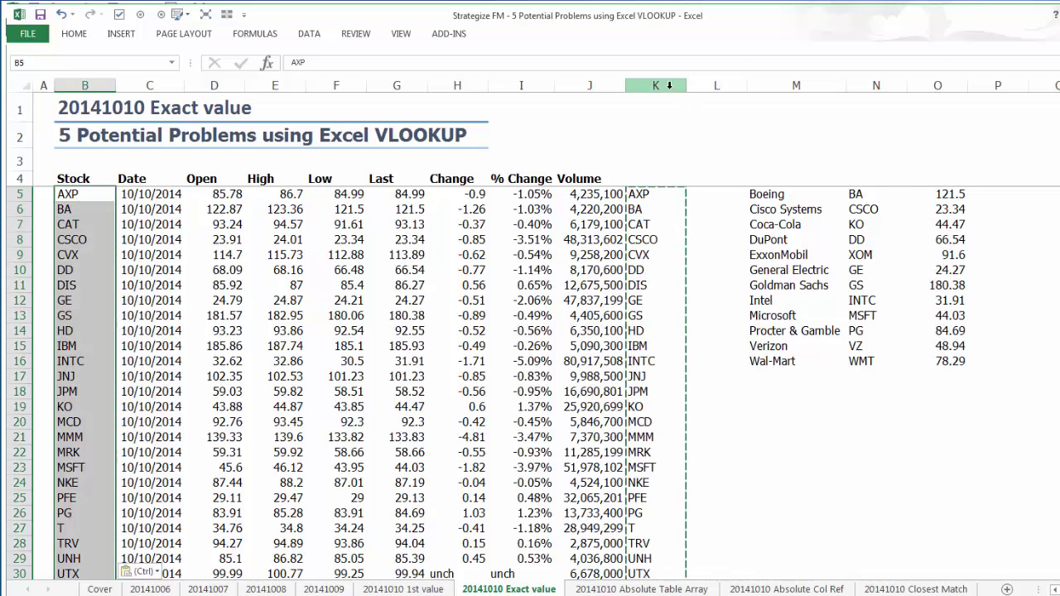
click(670, 88)
key(Delete)
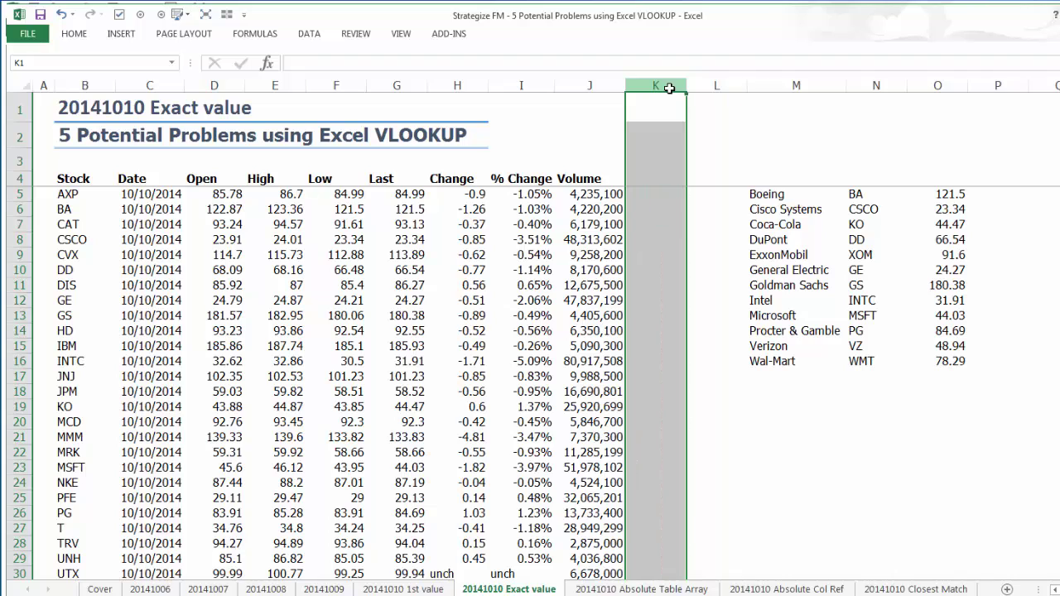
Verify the O lookups, like Intel's 31.91 against G16, then take M5:O16 to the Absolute Table Array sheet.
click(954, 196)
click(949, 252)
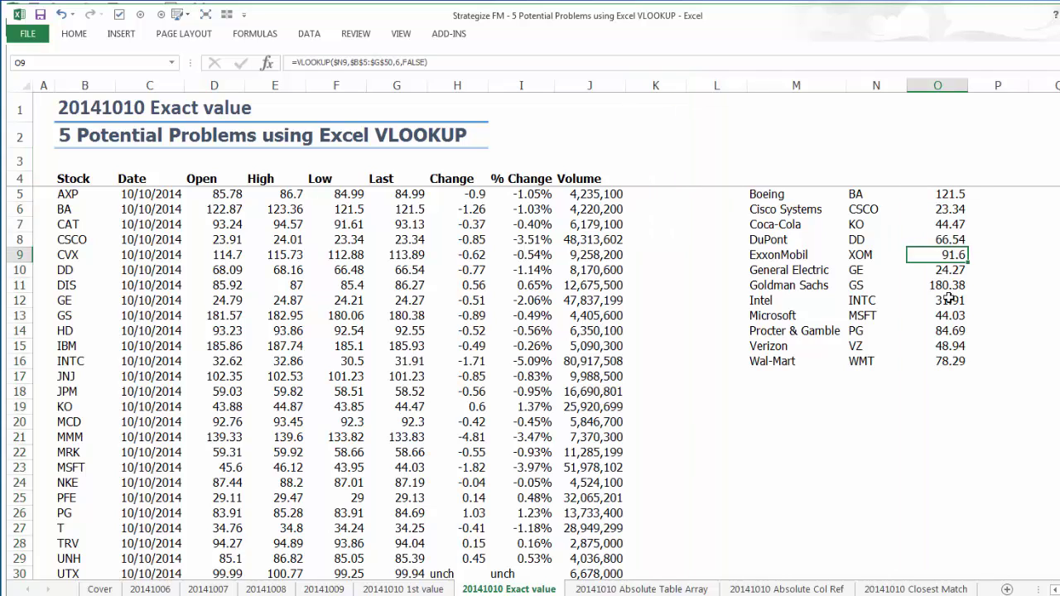
click(949, 300)
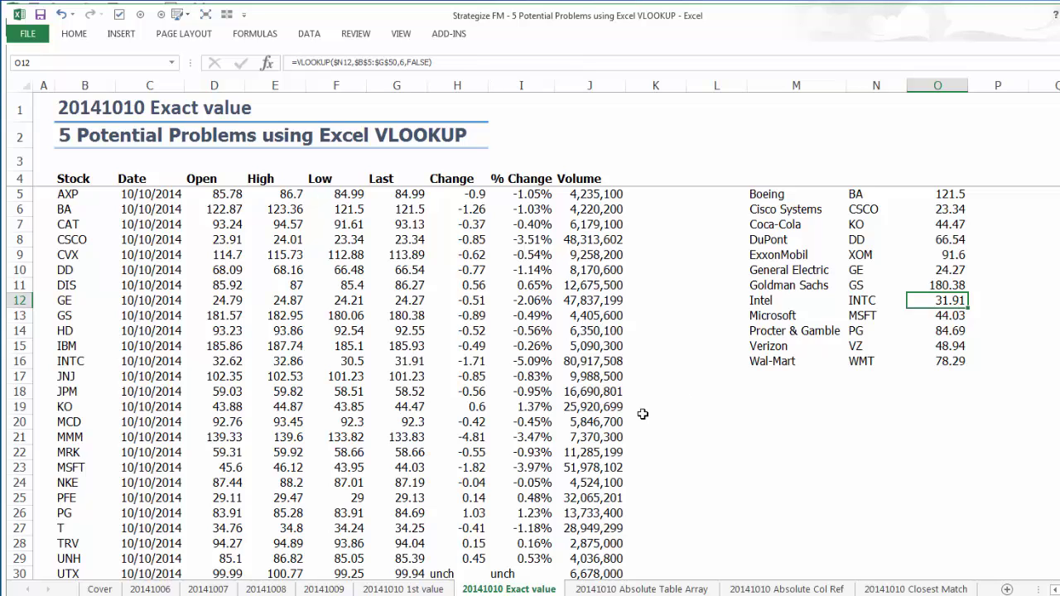
ctrl+click(391, 362)
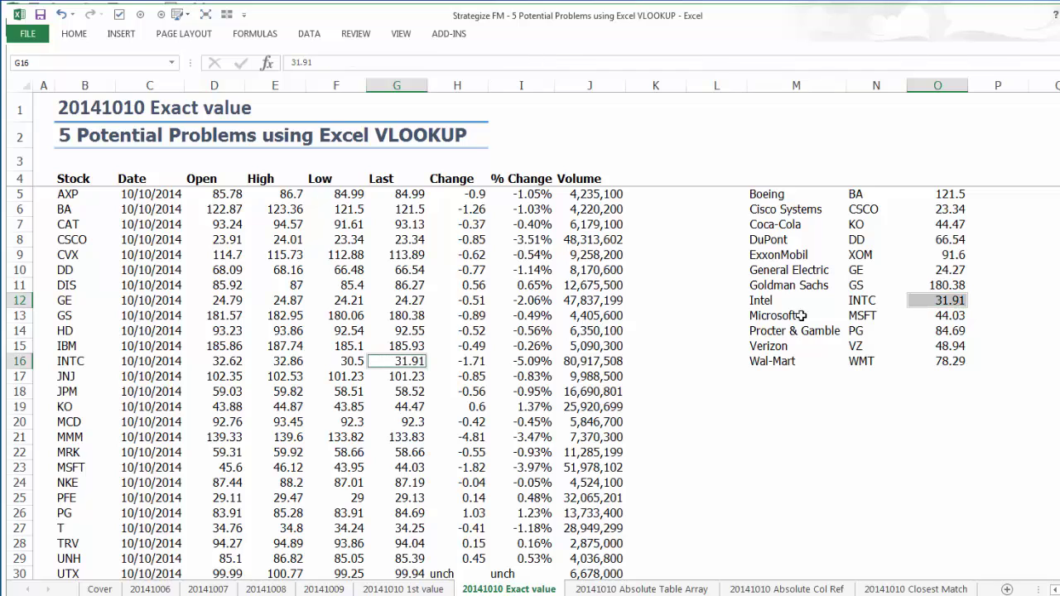
click(939, 302)
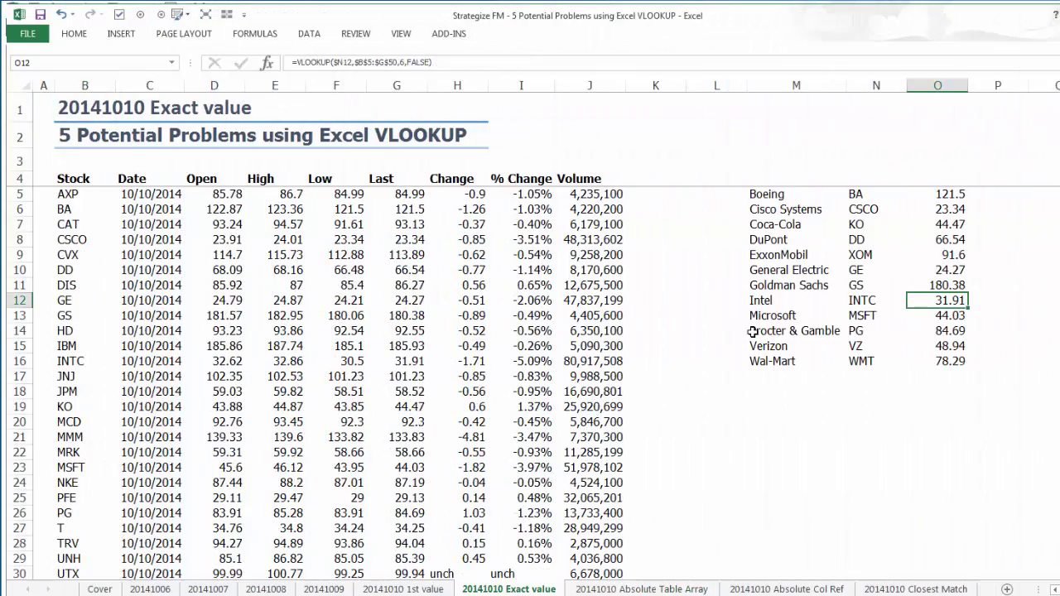
drag(770, 193, 926, 359)
click(642, 589)
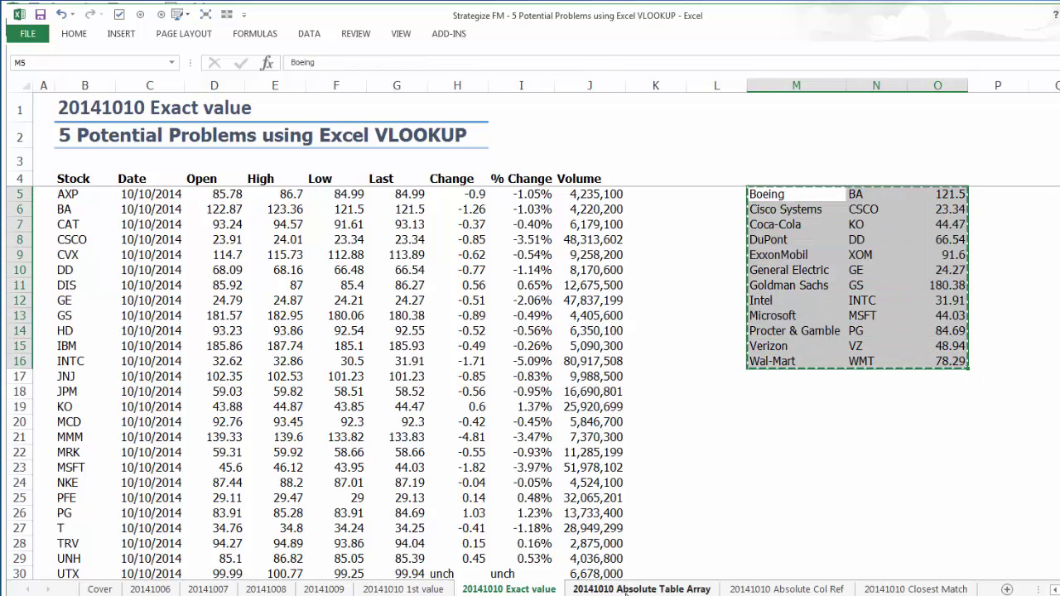
Paste the lookup block at M5 and re-commit O5's VLOOKUP against B5:G50.
click(785, 195)
key(ctrl+v)
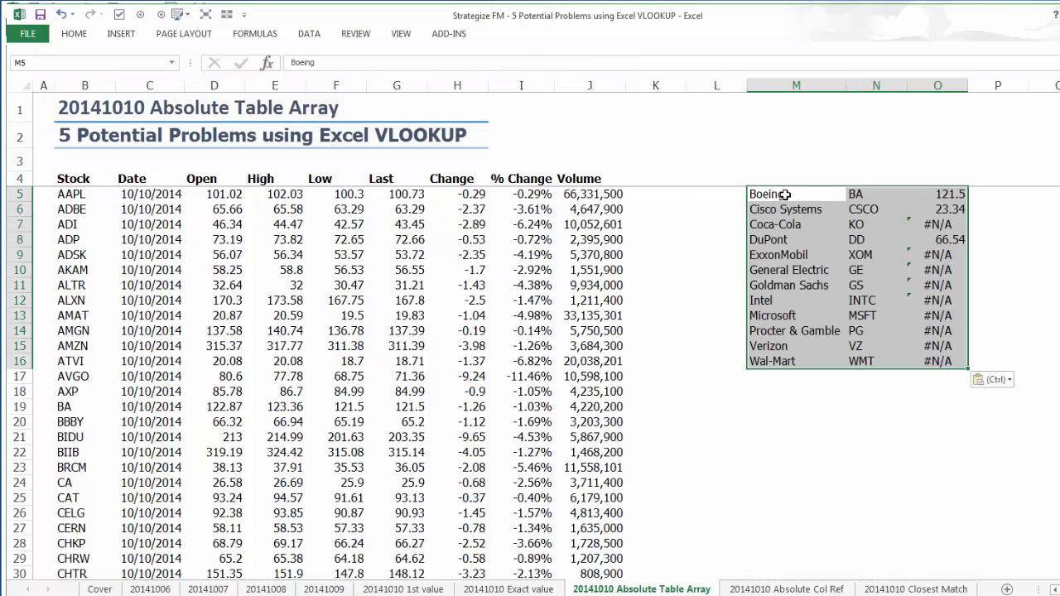
click(916, 192)
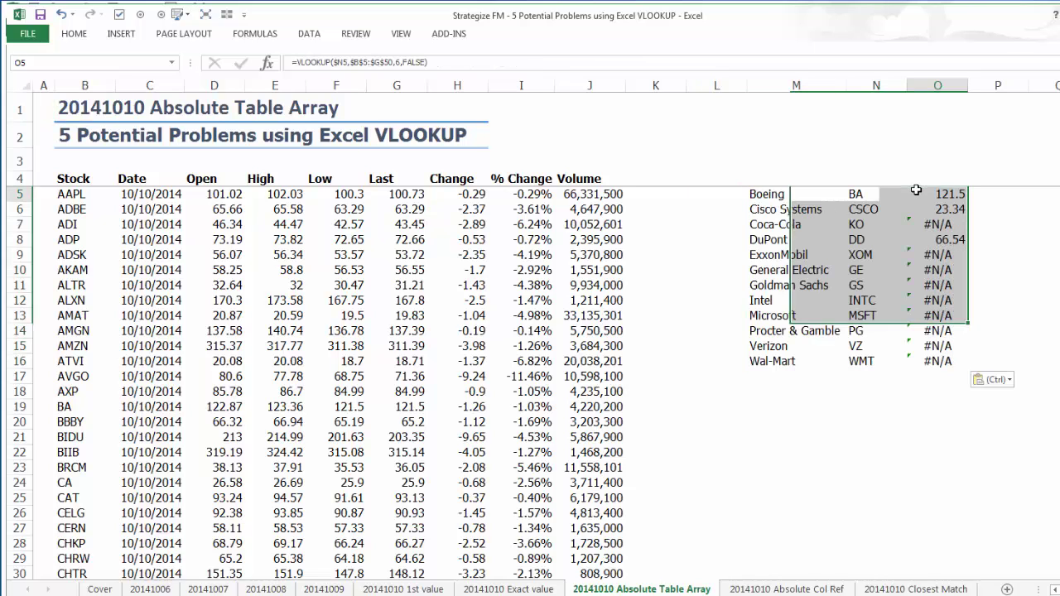
double_click(917, 192)
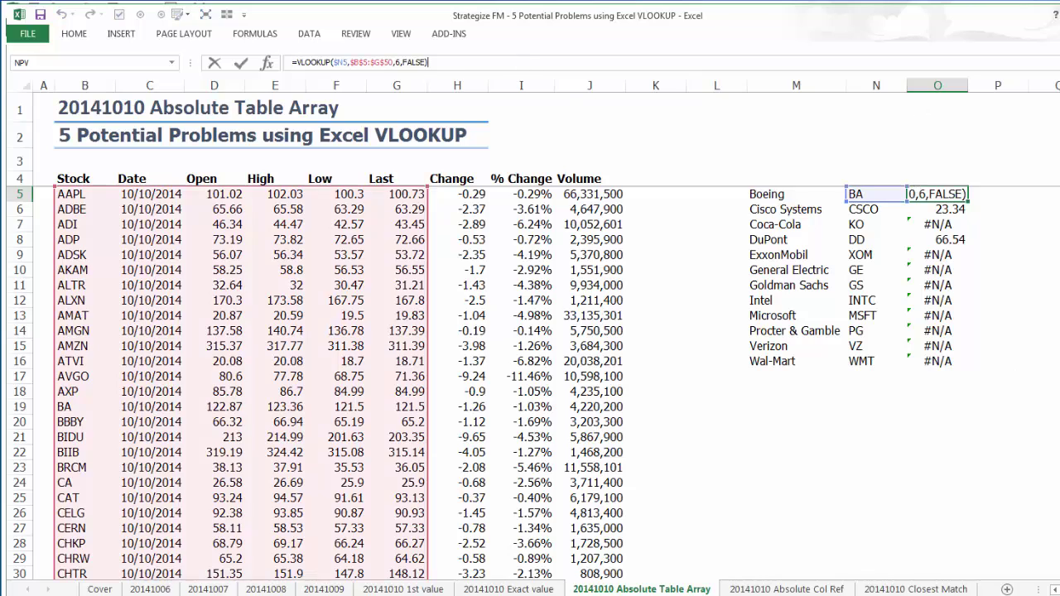
scroll(331, 381, down, 15)
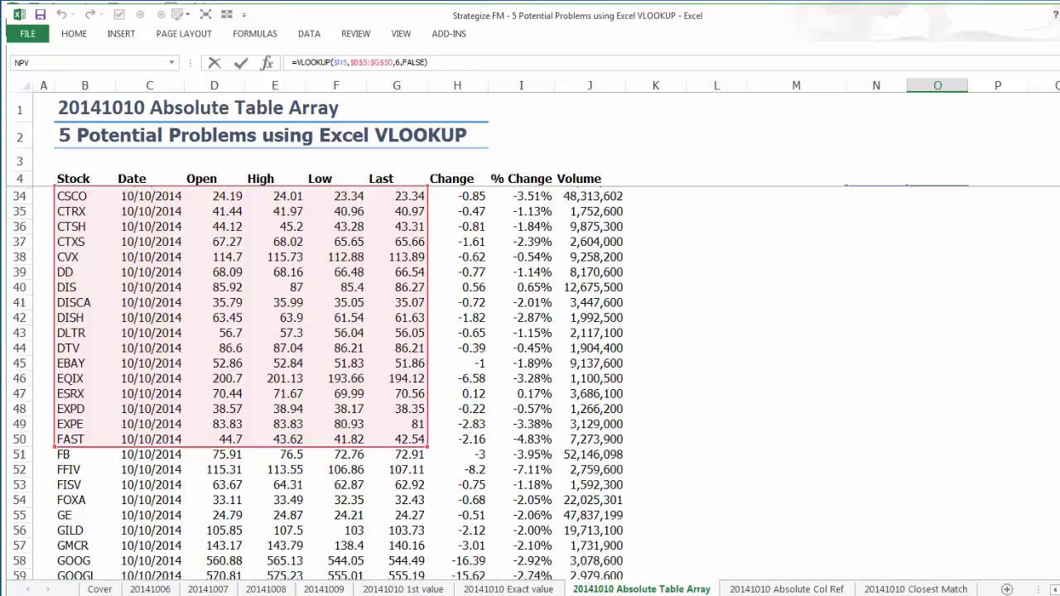
scroll(331, 381, down, 20)
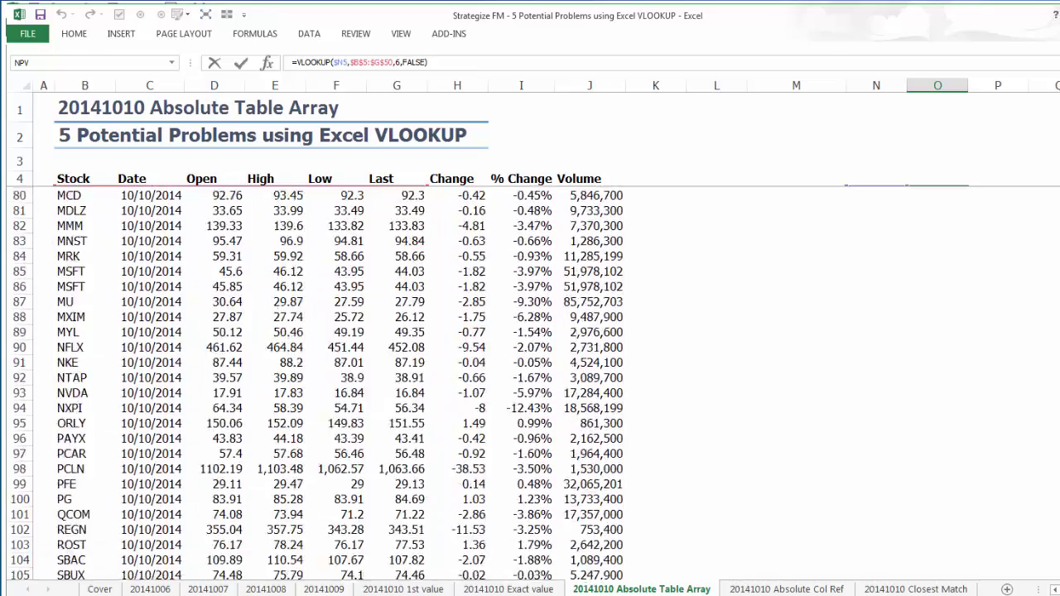
scroll(332, 381, up, 20)
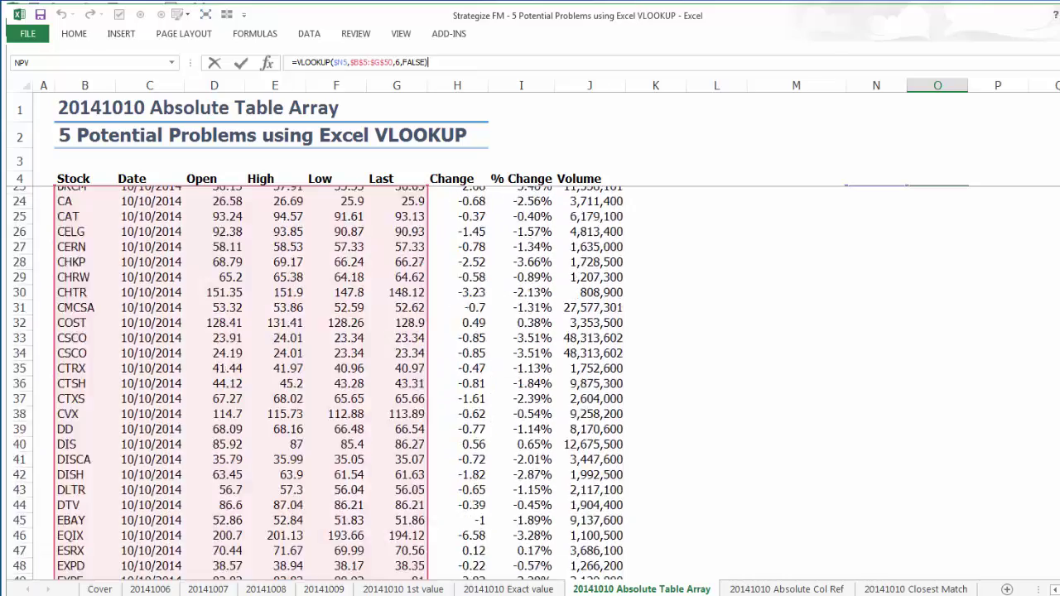
key(ctrl+Return)
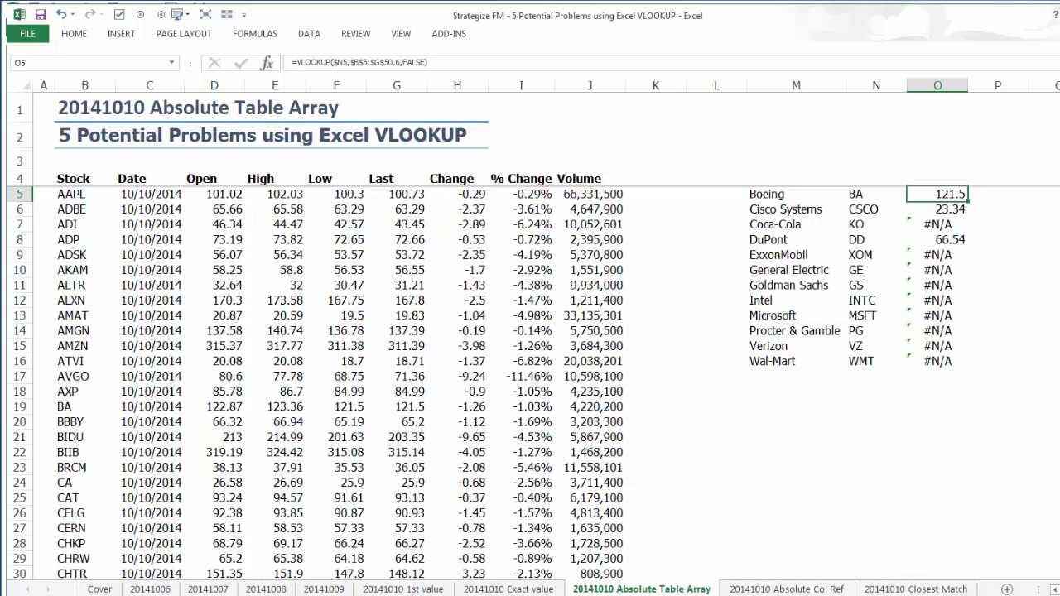
Replace O5's table range with absolute columns B to G and fill it down to O16.
click(362, 62)
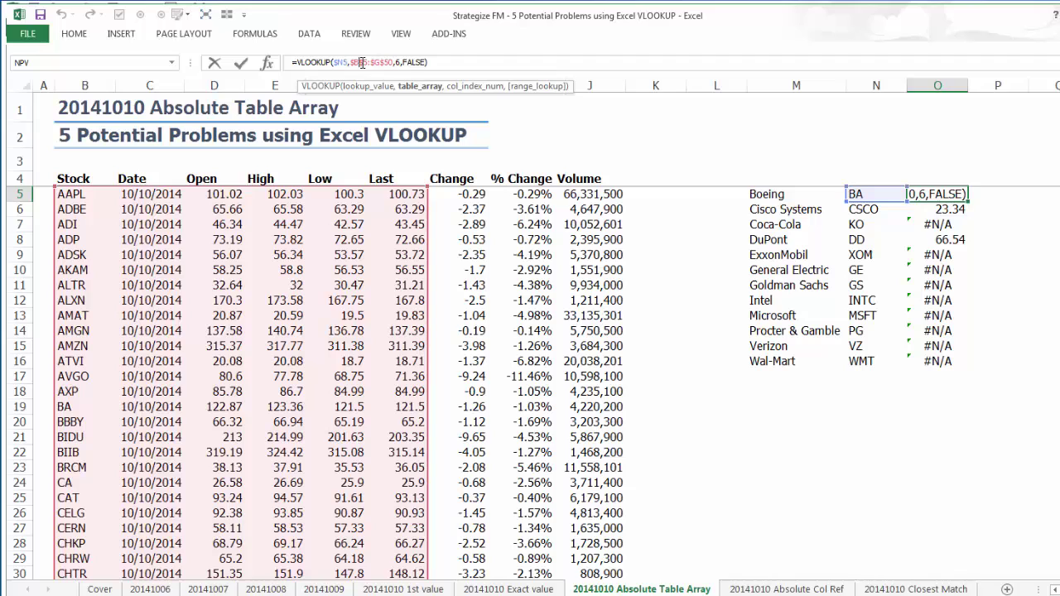
click(421, 88)
drag(84, 85, 390, 107)
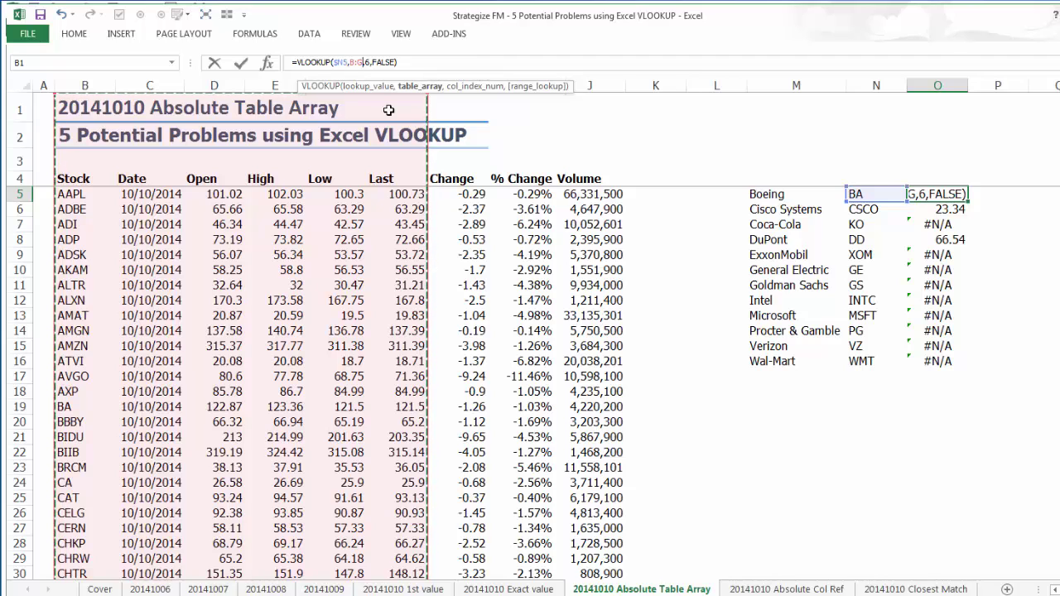
key(F4)
key(Return)
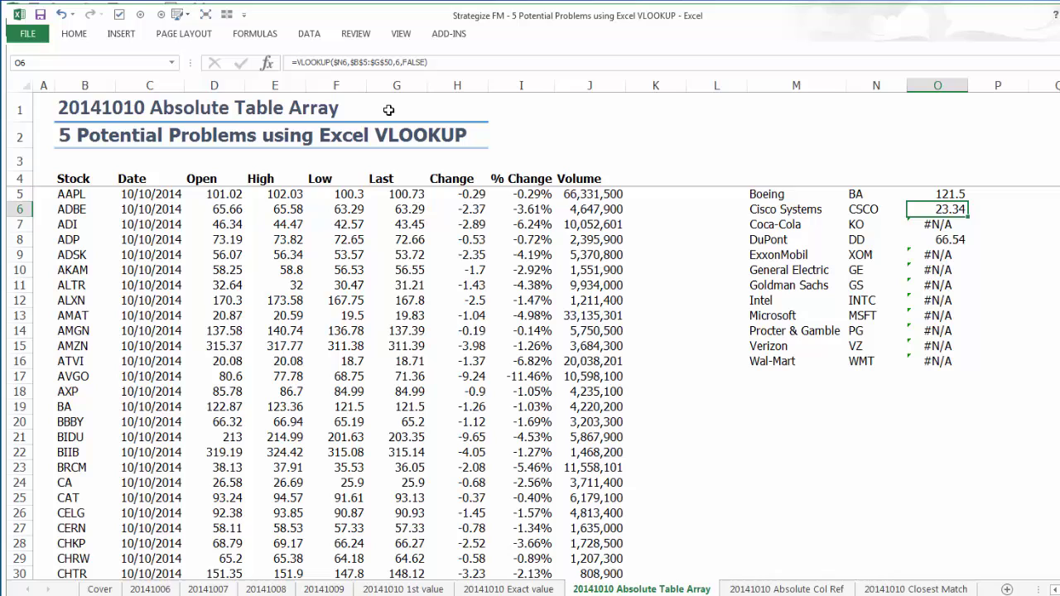
key(Up)
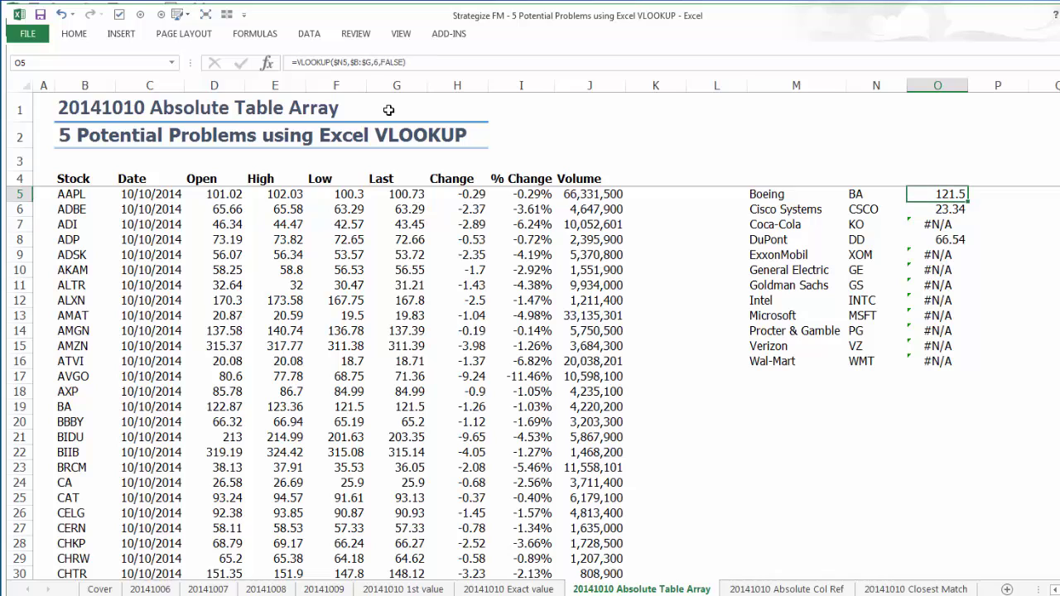
double_click(968, 201)
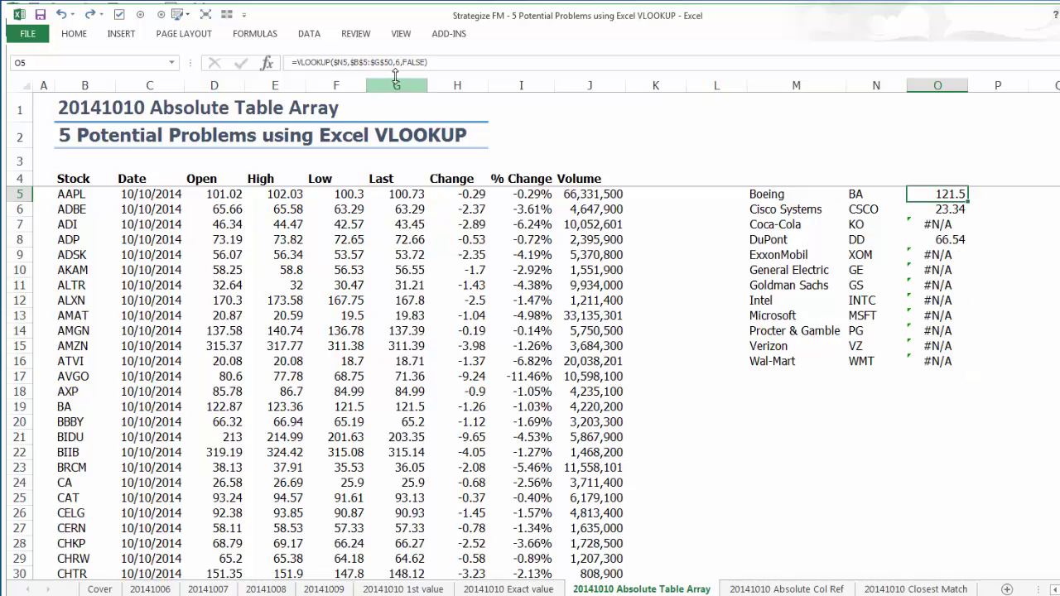
Change the range end to row 500 ($B$5:$G$500), refill O5:O16 and check O9.
click(393, 63)
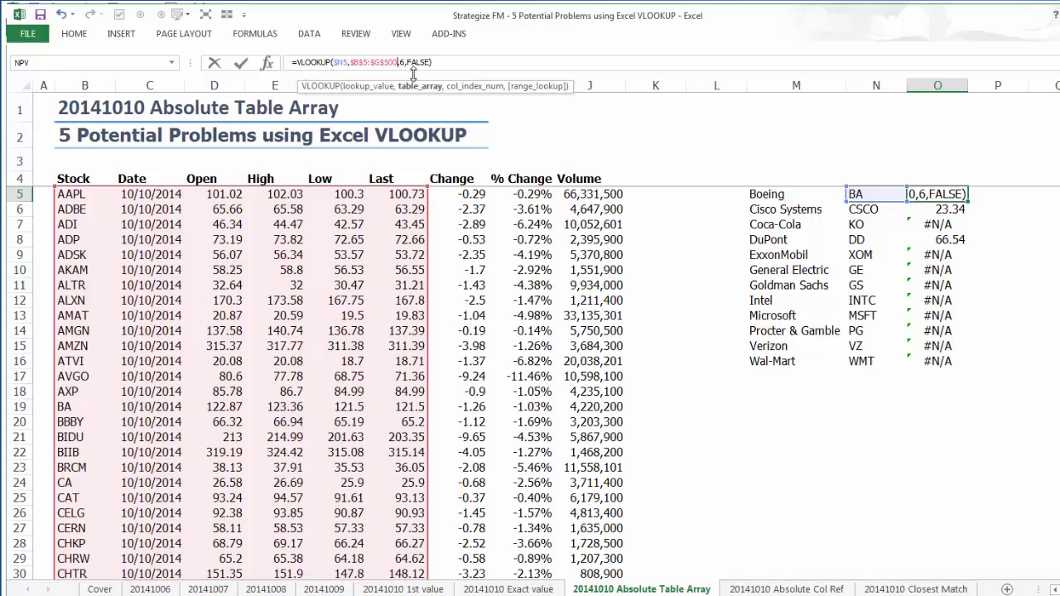
key(Return)
key(Up)
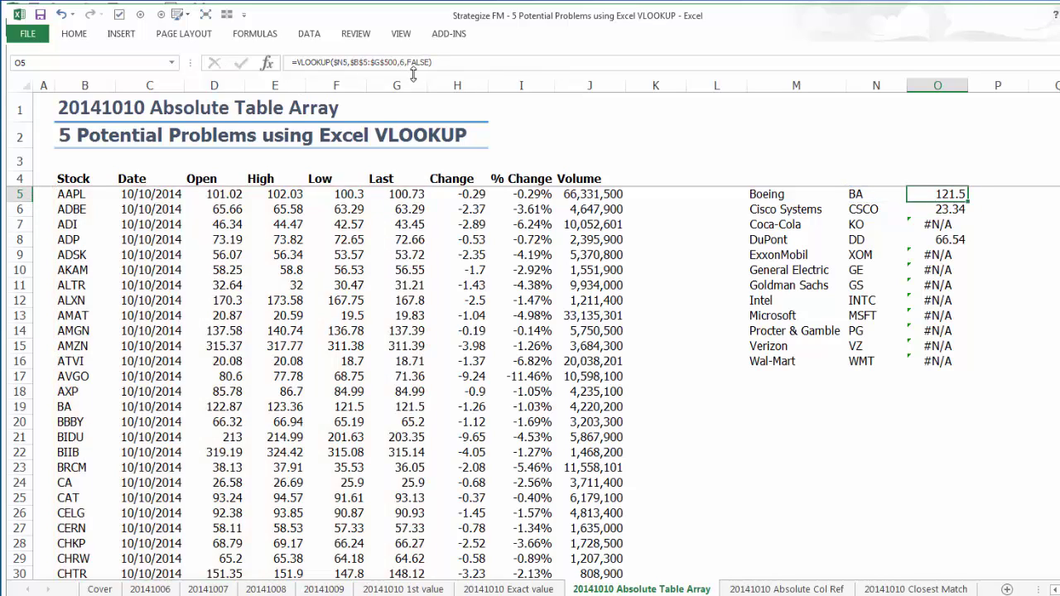
double_click(969, 202)
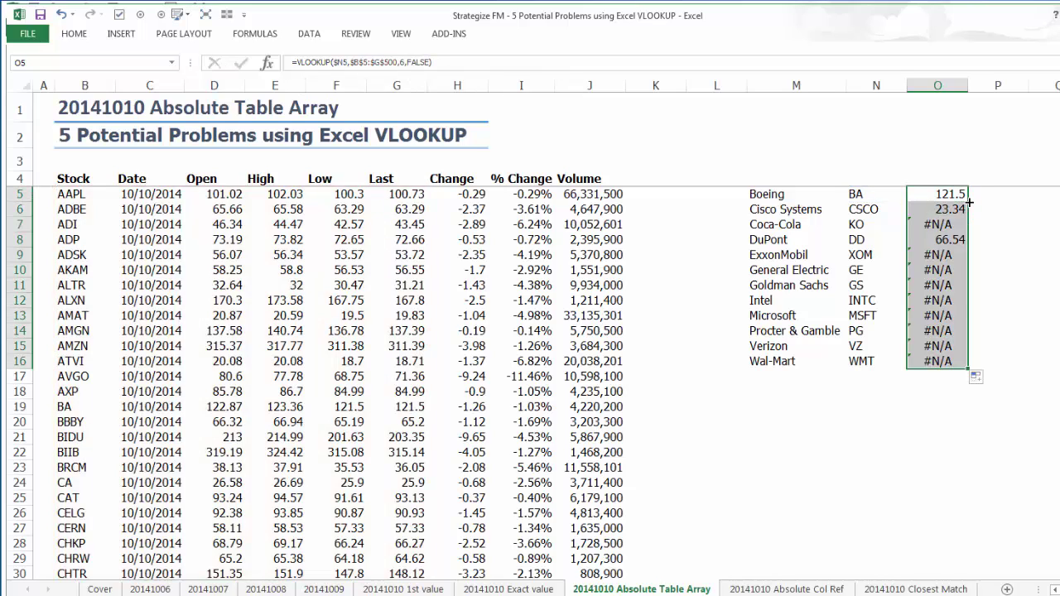
click(930, 317)
click(929, 257)
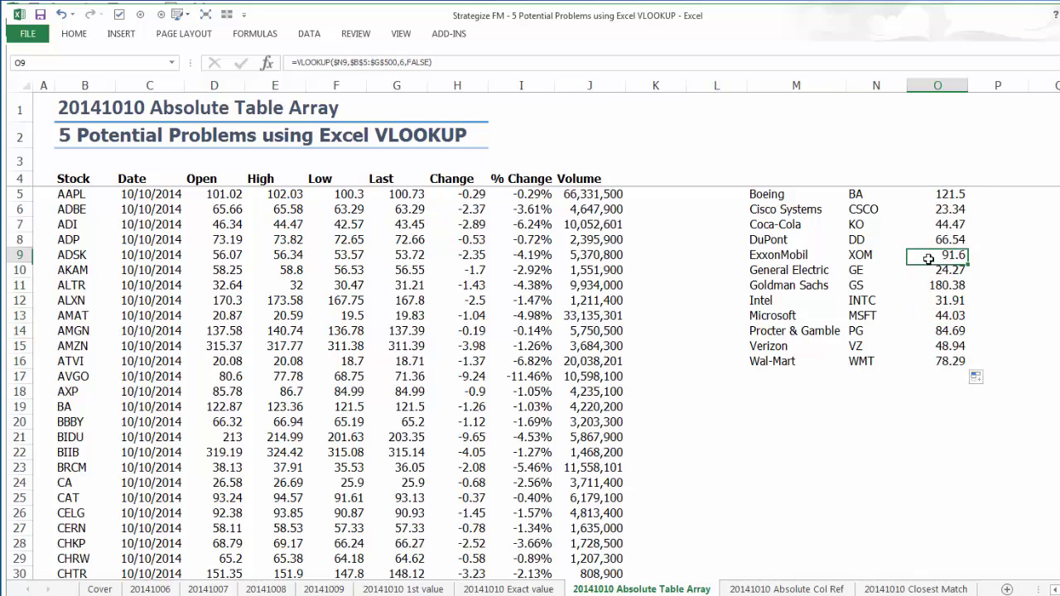
click(927, 197)
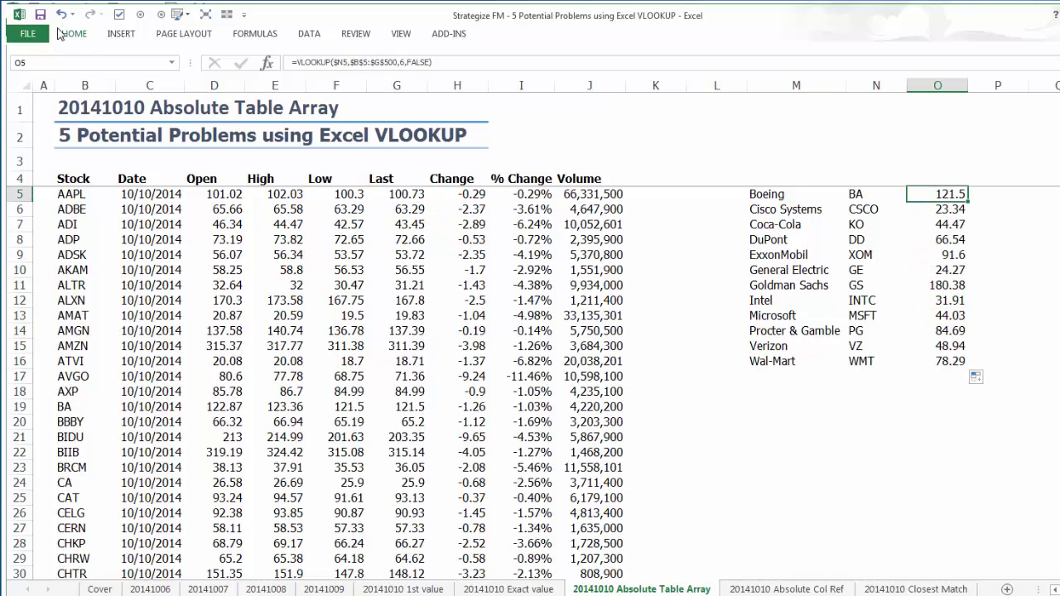
Show and then hide the Formulas ribbon tools.
click(256, 34)
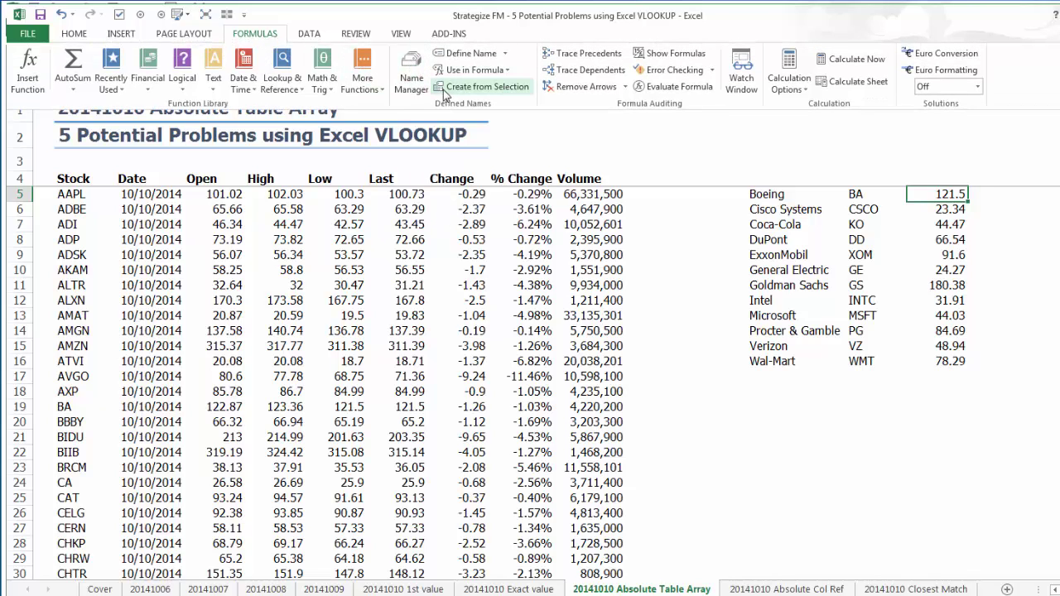
click(686, 202)
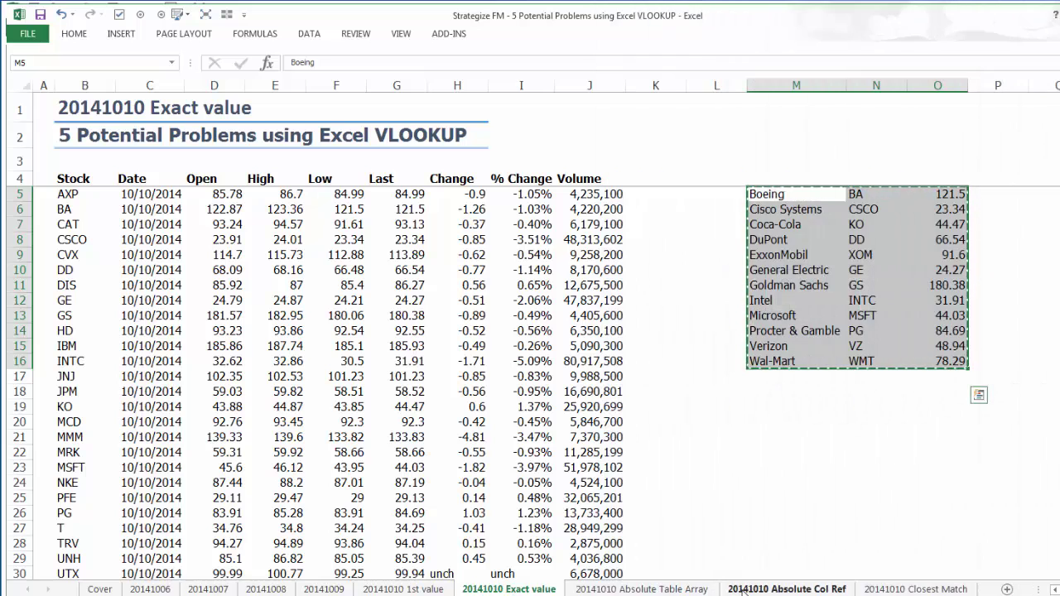
Paste the company, ticker and price table at M5 on the Absolute Col Ref sheet.
click(743, 590)
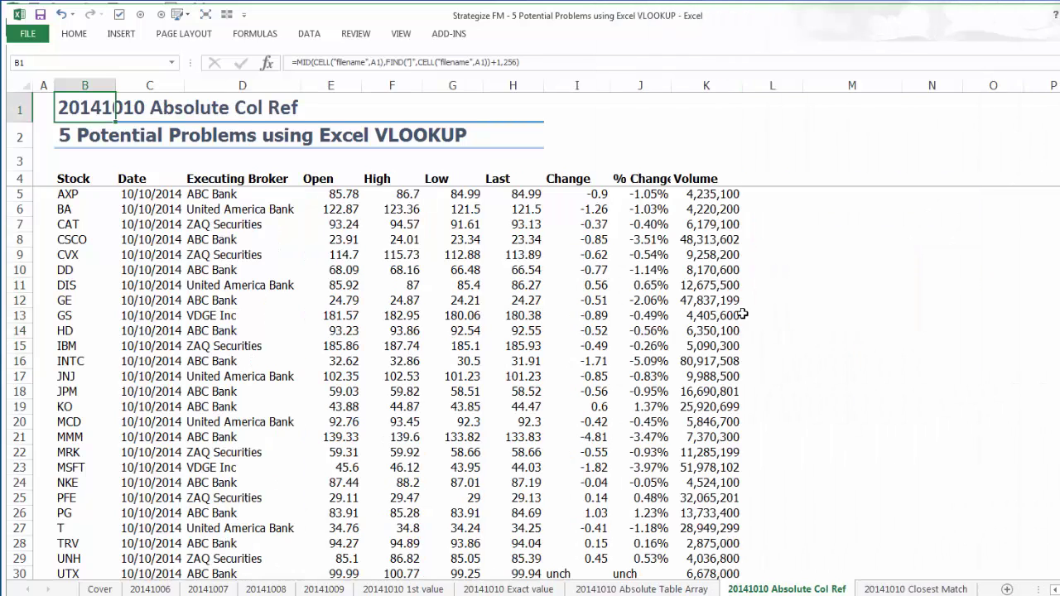
click(845, 196)
text(Boeing	BA	121.5 Cisco Systems	CSCO	23.34 Coca-Cola	KO	43.85 DuPont	DD	66.48 ExxonMobil	XOM	90.9 General Electric	GE	24.21 Goldman Sachs	GS	180.06 Intel	INTC	30.5 Microsoft	MSFT	43.95 Procter & Gamble	PG	83.91 Verizon	VZ	48.94 Wal-Mart	WMT	77.93)
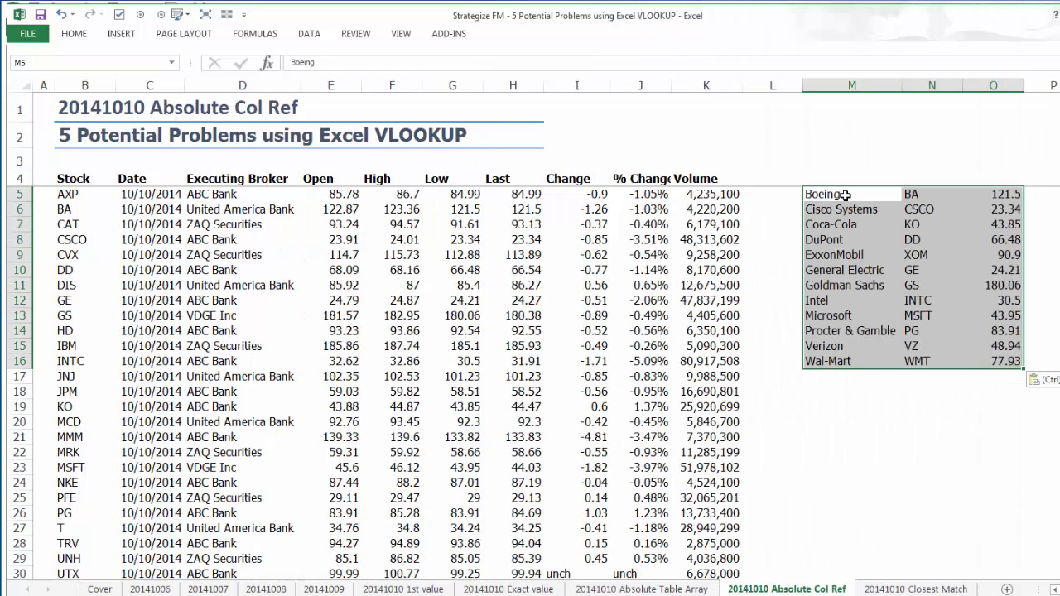
Inspect O5's column-6 VLOOKUP formula, which returns Low prices, and leave it unchanged.
drag(238, 182, 240, 481)
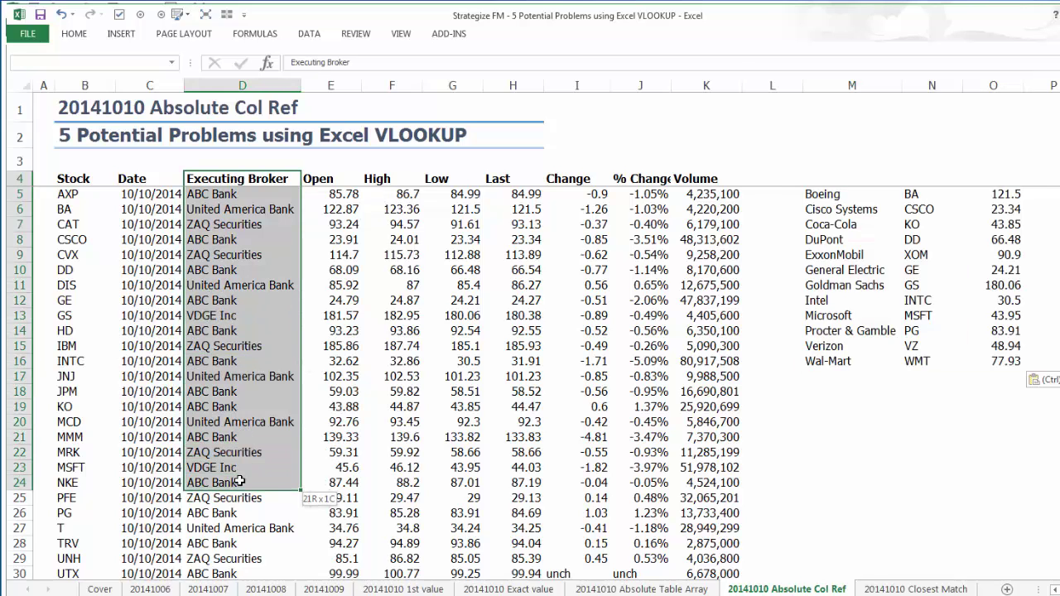
click(977, 196)
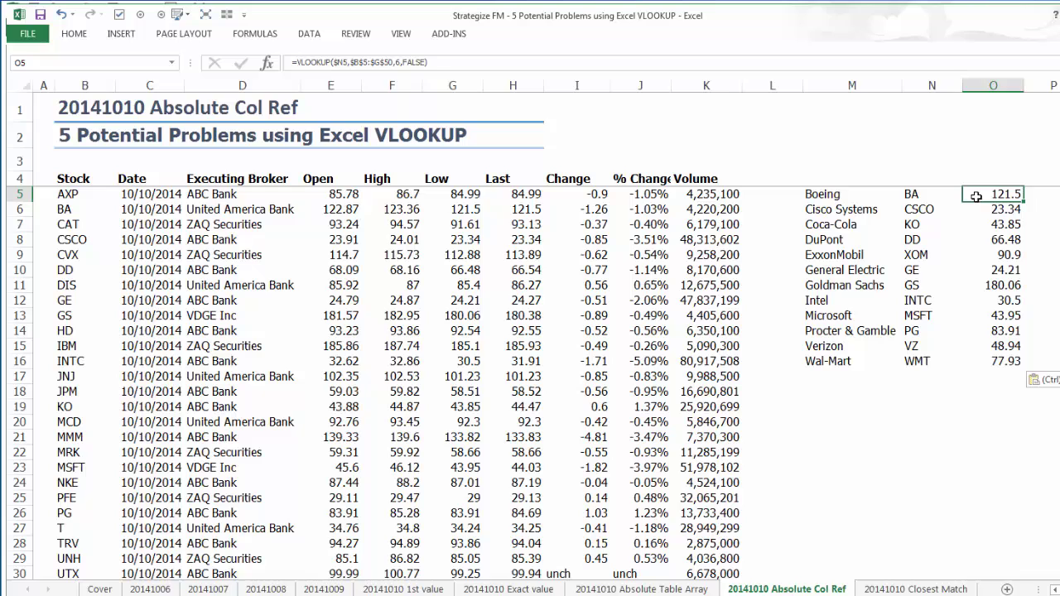
key(F2)
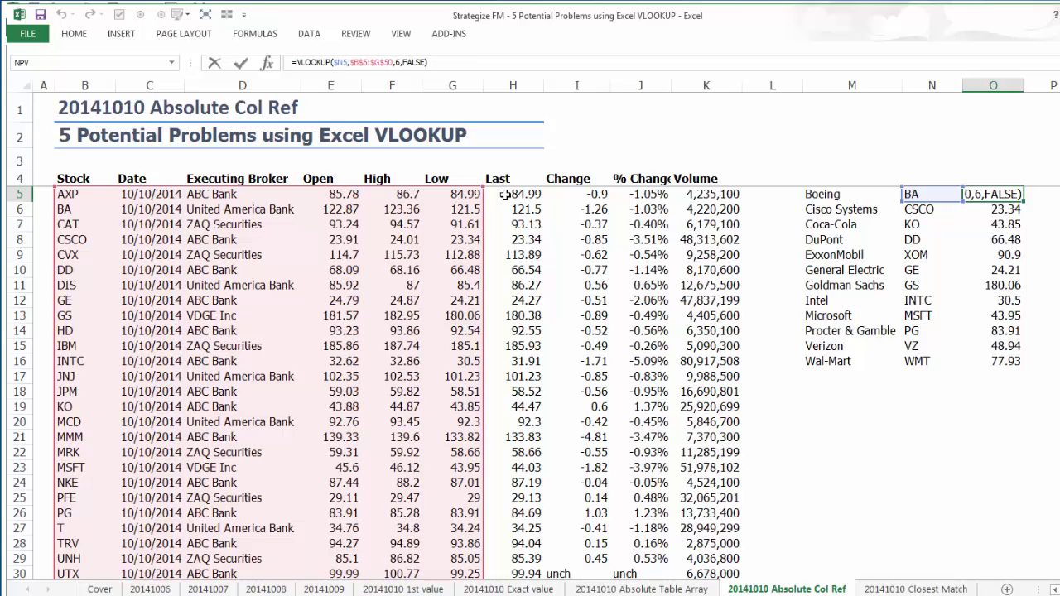
key(Escape)
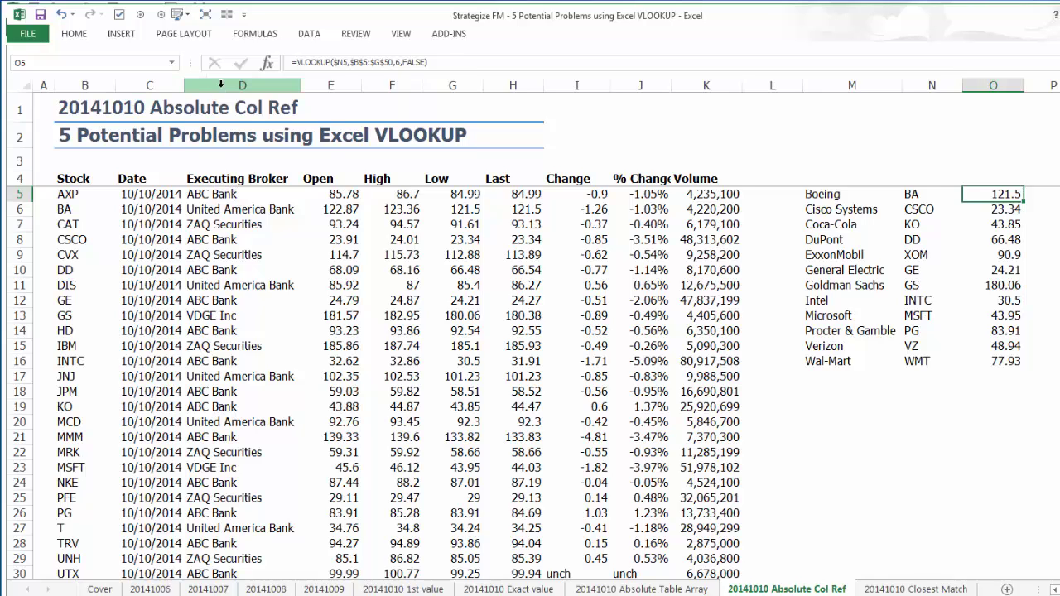
Move the Executing Broker data out of column D into column L.
click(225, 178)
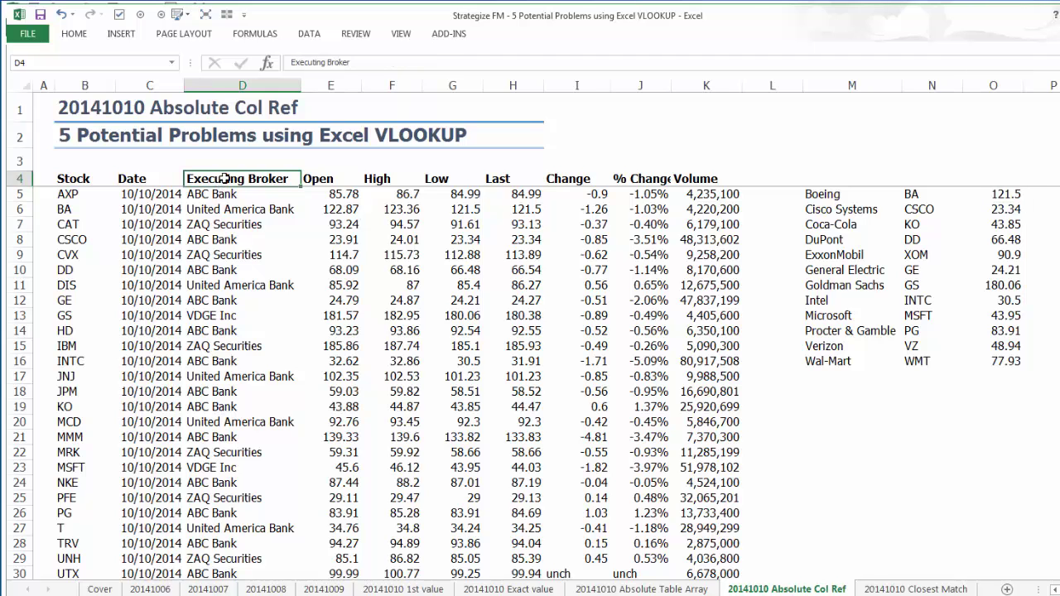
key(ctrl+shift+Down)
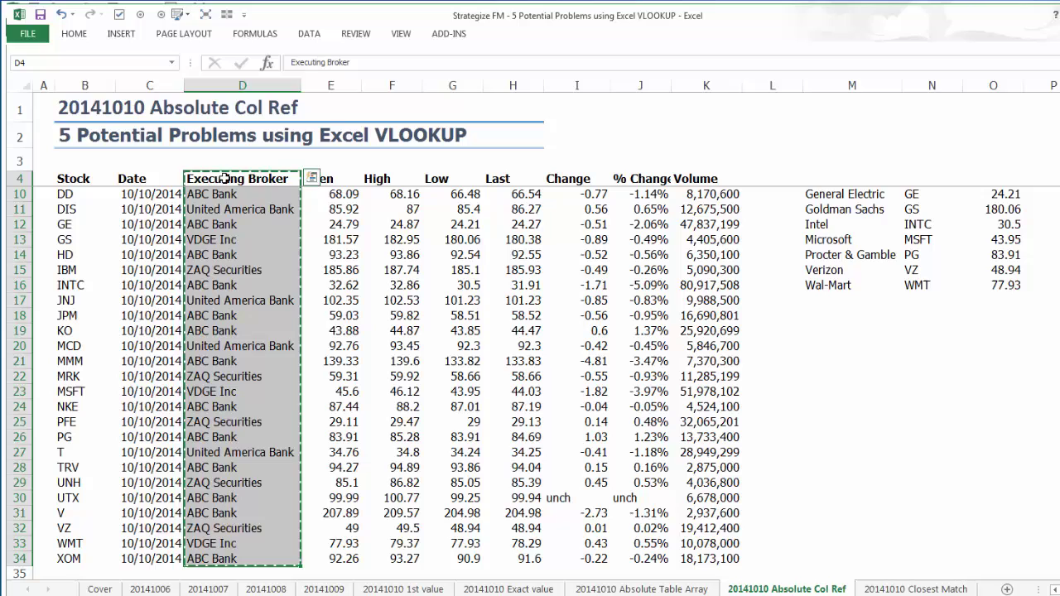
key(ctrl+c)
key(Right)
key(Right)
key(Right)
key(Right)
key(Right)
key(Right)
key(Right)
key(Right)
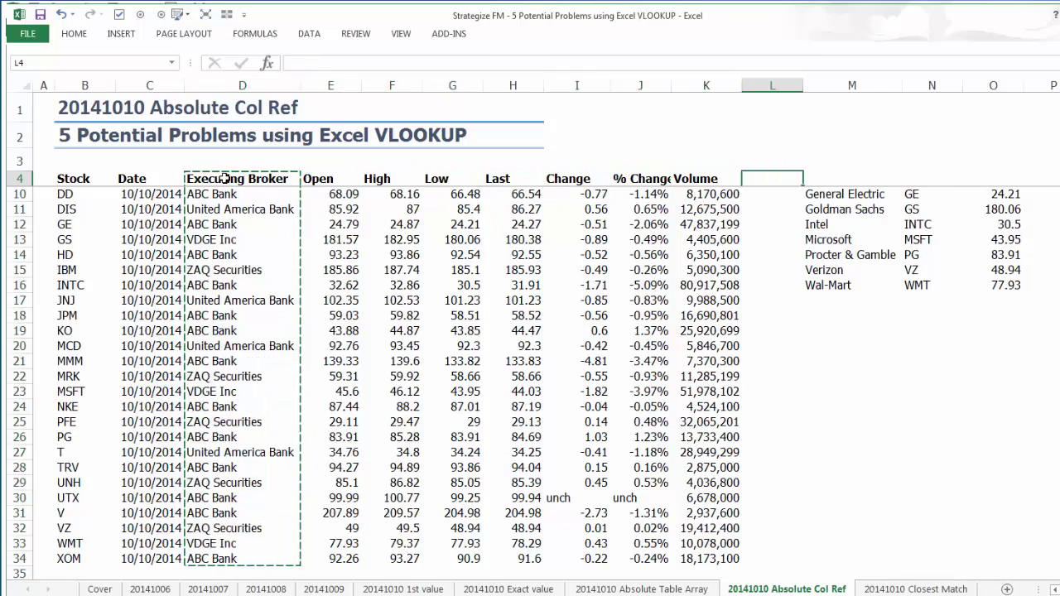
scroll(224, 178, up, 2)
key(ctrl+v)
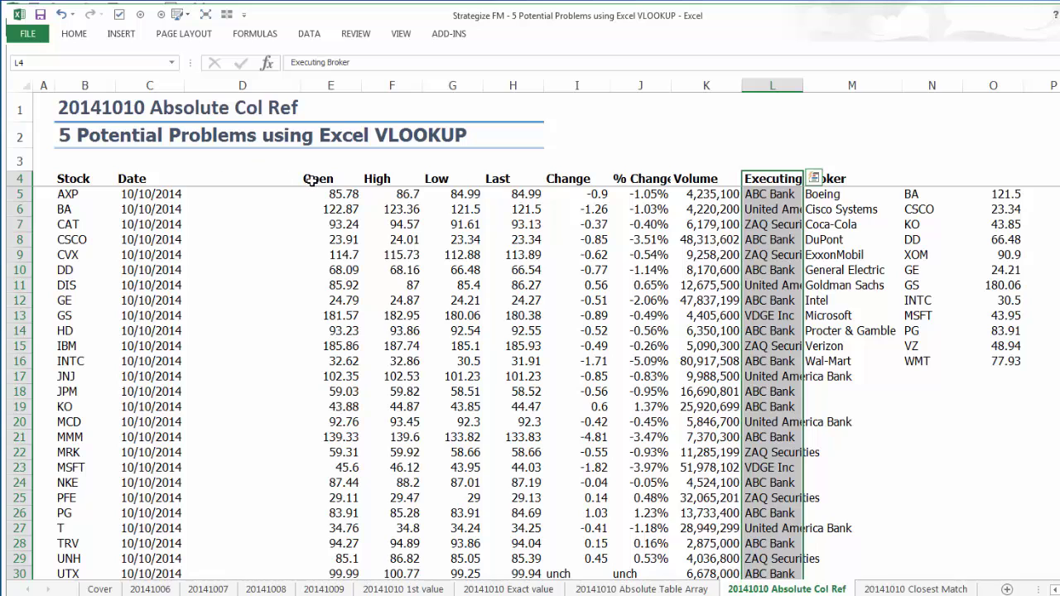
Place the Open-through-Volume price block at D4, directly beside the Date column.
drag(304, 179, 729, 584)
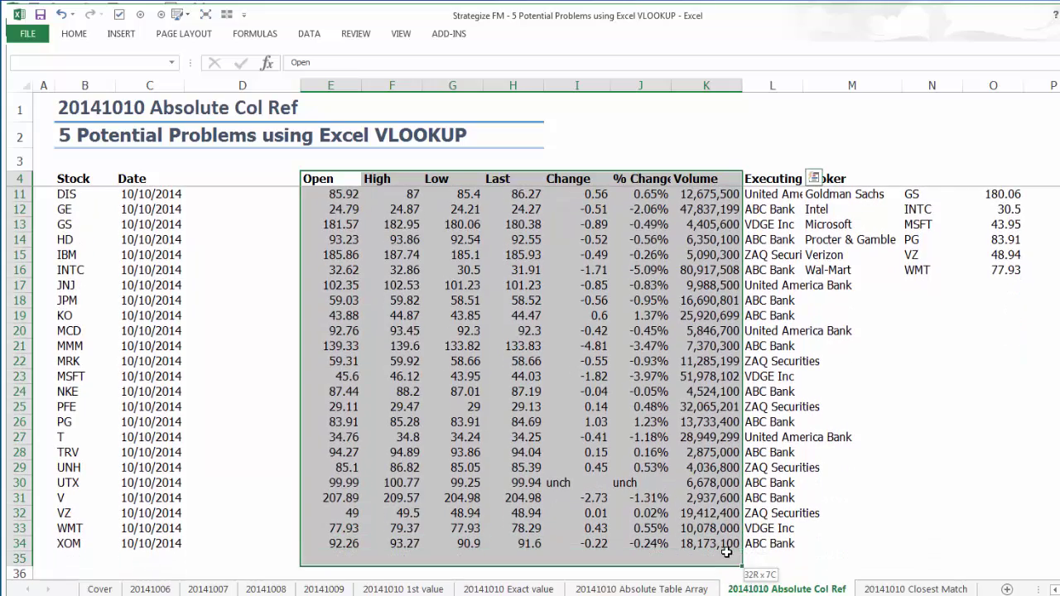
scroll(517, 384, up, 2)
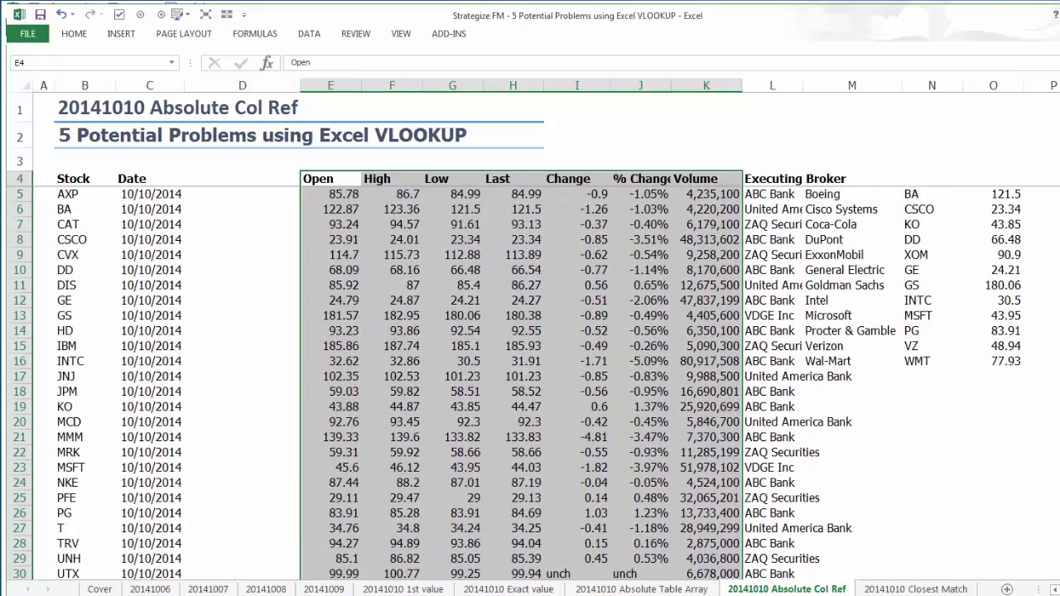
key(ctrl+c)
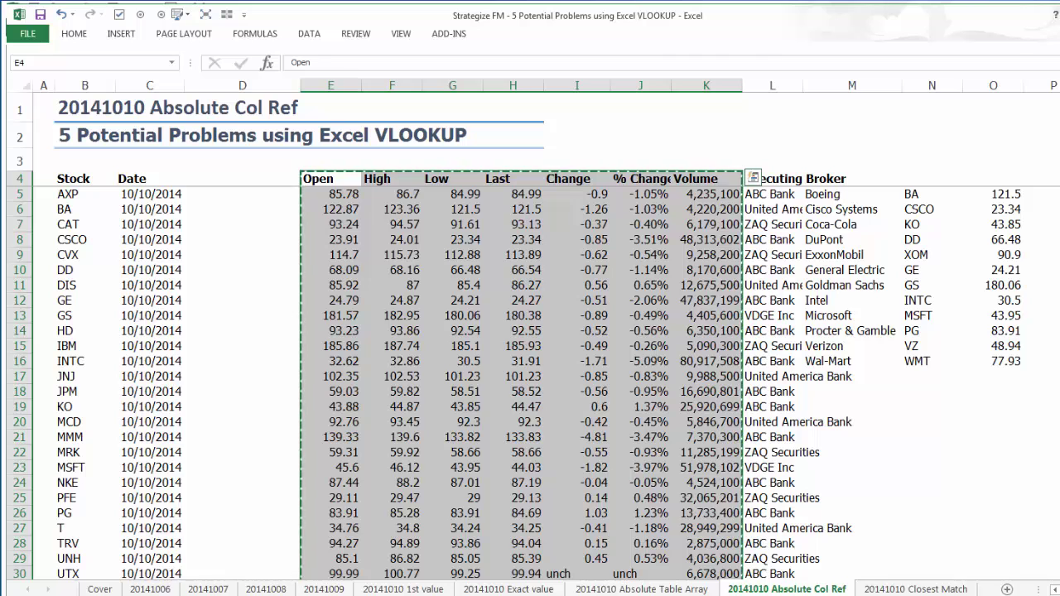
click(242, 179)
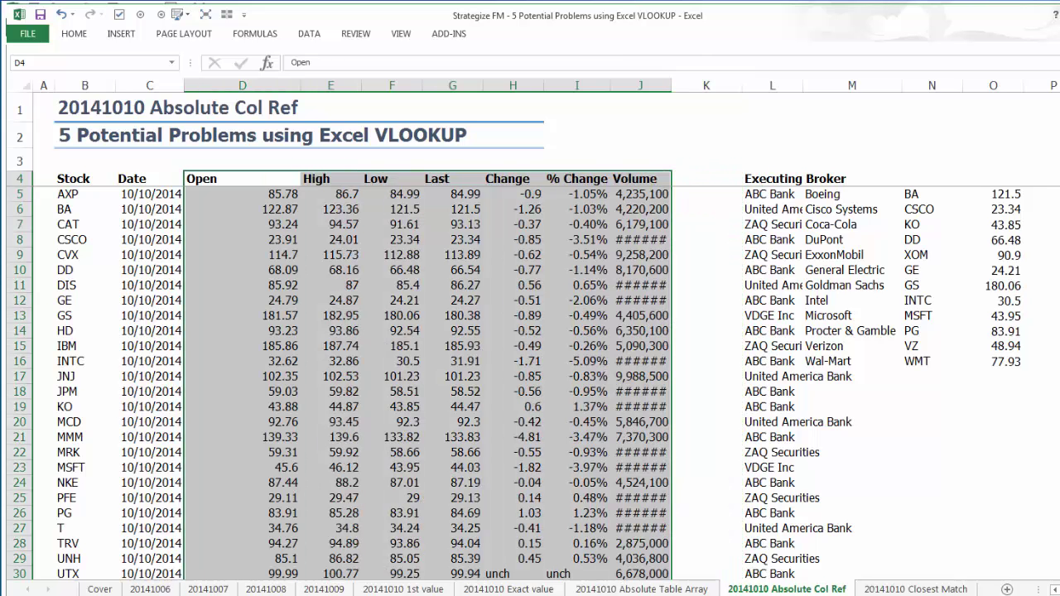
key(ctrl+v)
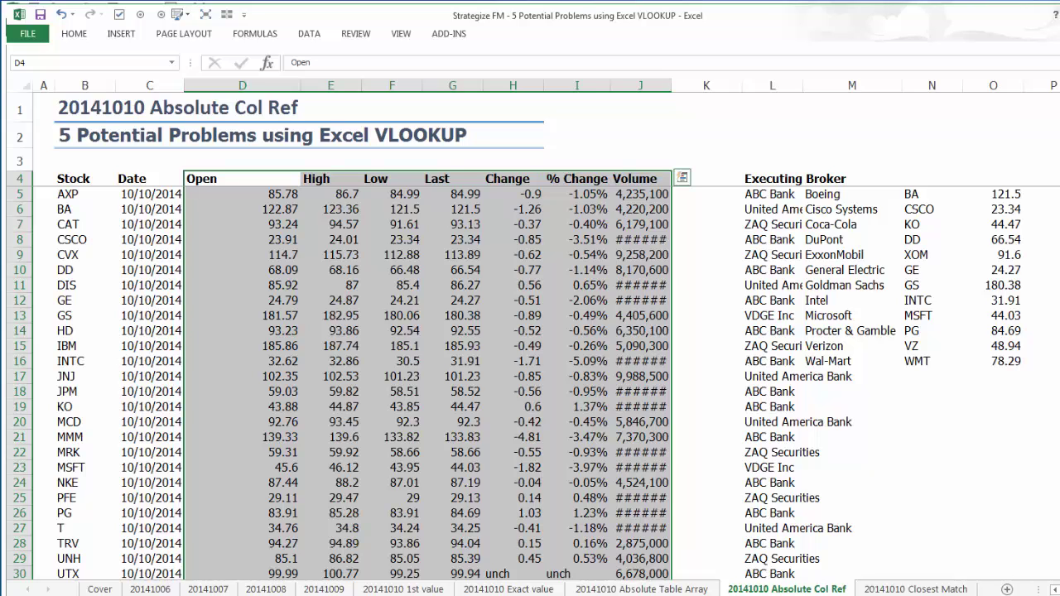
Autofit column J so all Volume figures show, then check O5's VLOOKUP returns Last prices.
click(666, 84)
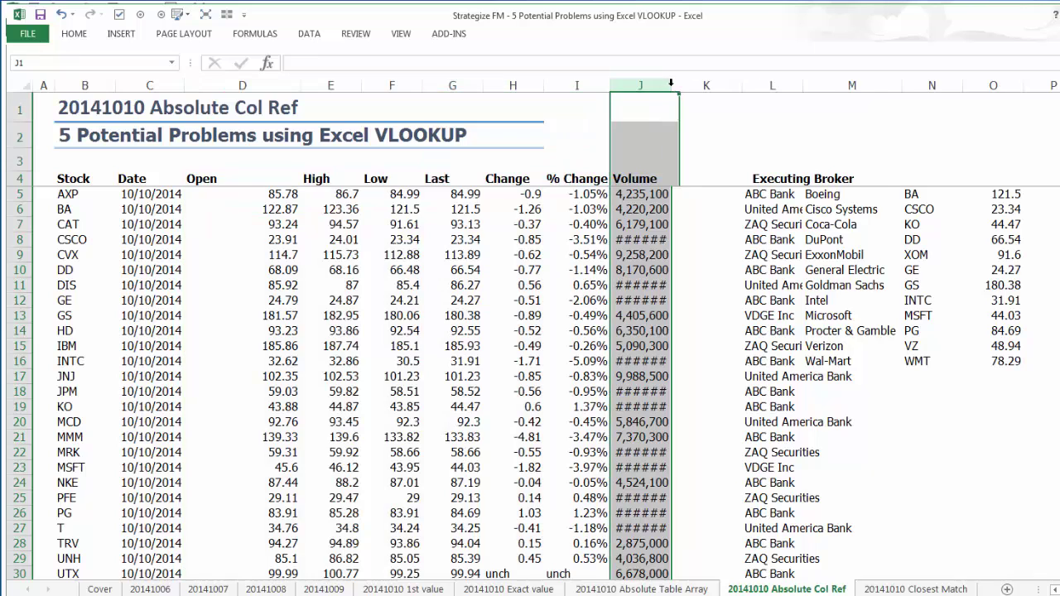
double_click(671, 84)
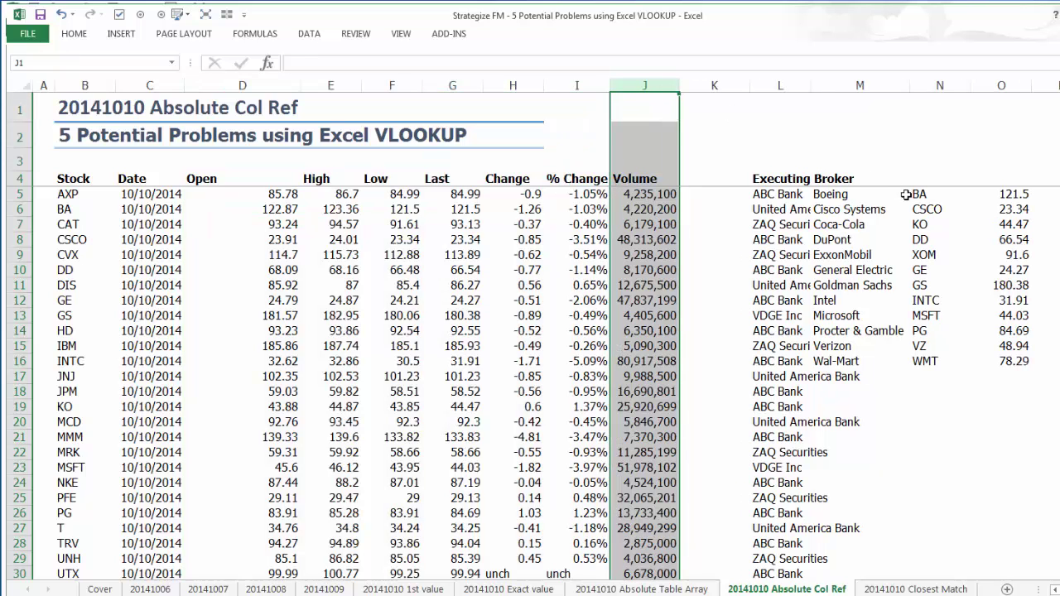
click(1000, 195)
double_click(1001, 194)
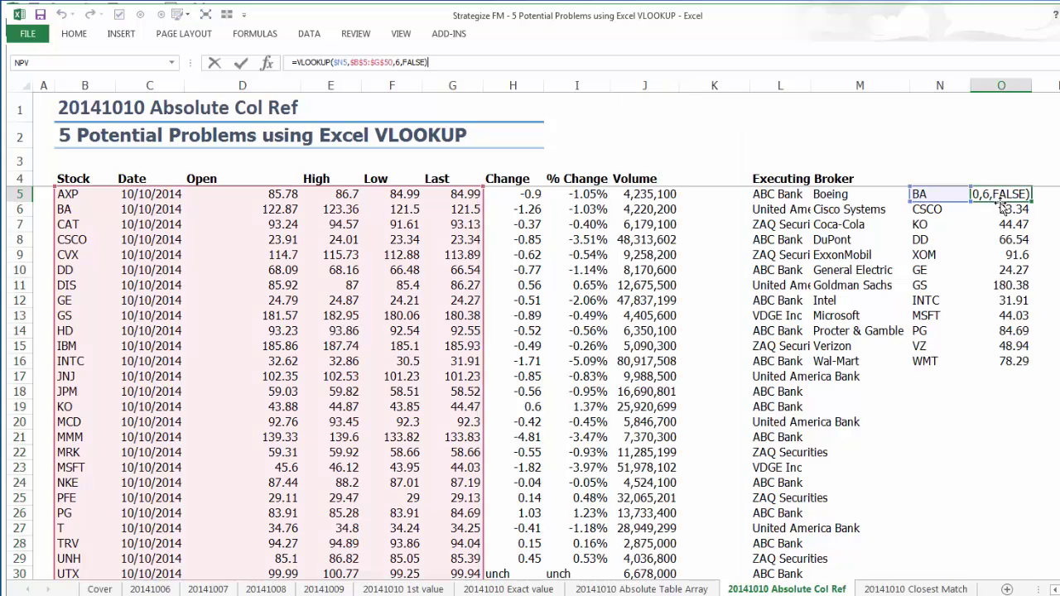
key(Escape)
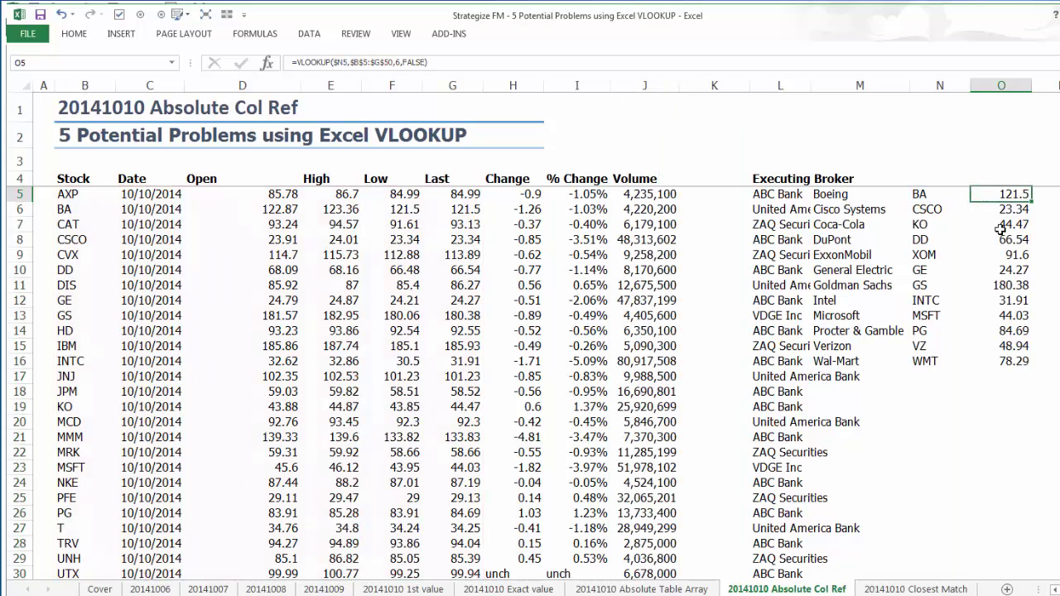
click(784, 86)
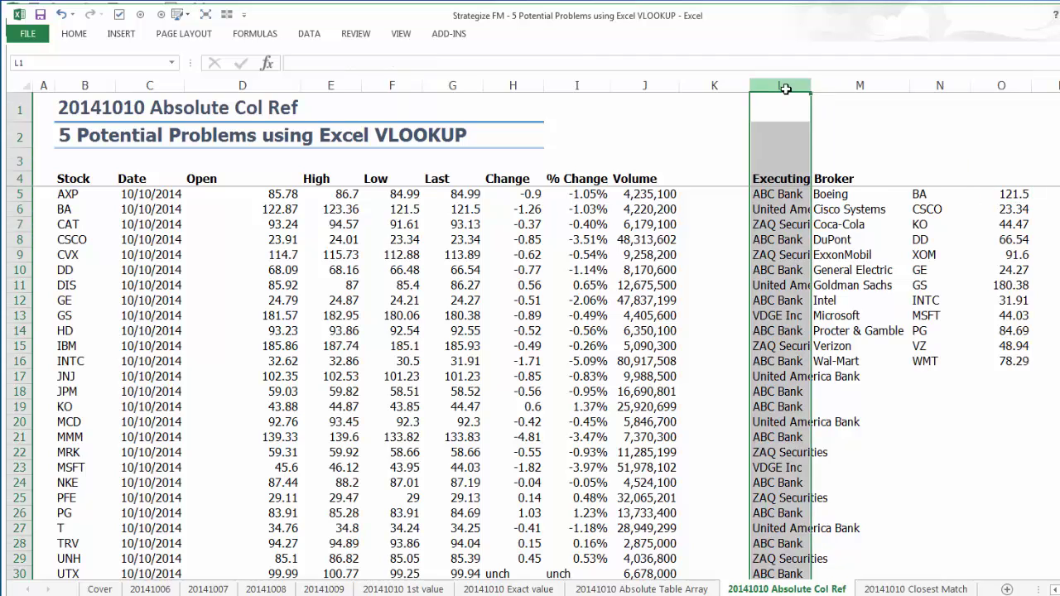
click(989, 195)
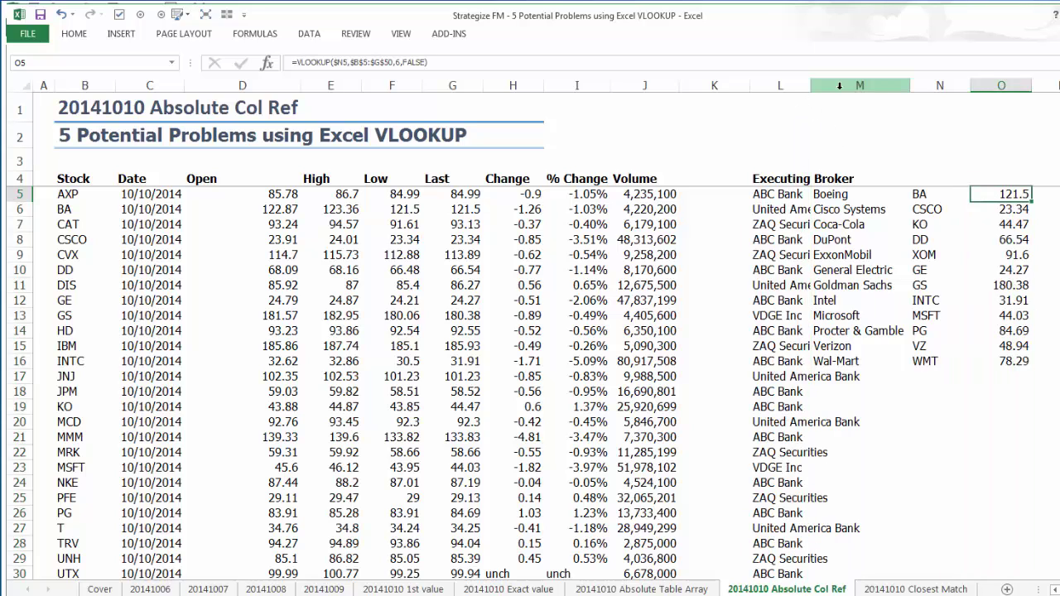
Replace O5's column index 6 with COLUMNS($B:$G) and fill the lookup down to O16.
click(398, 63)
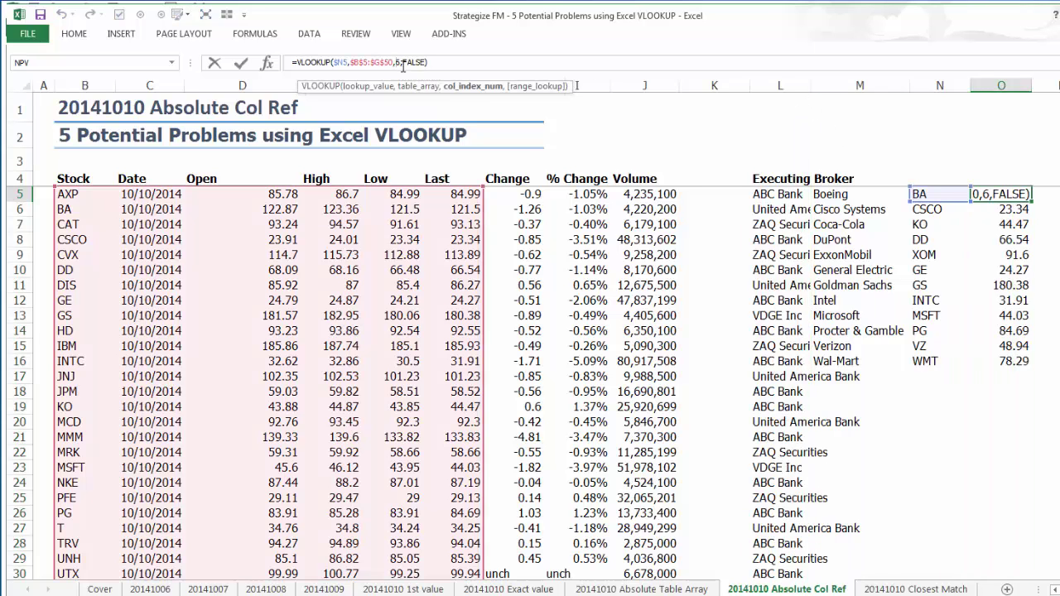
key(BackSpace)
text(5)
key(BackSpace)
text(colu)
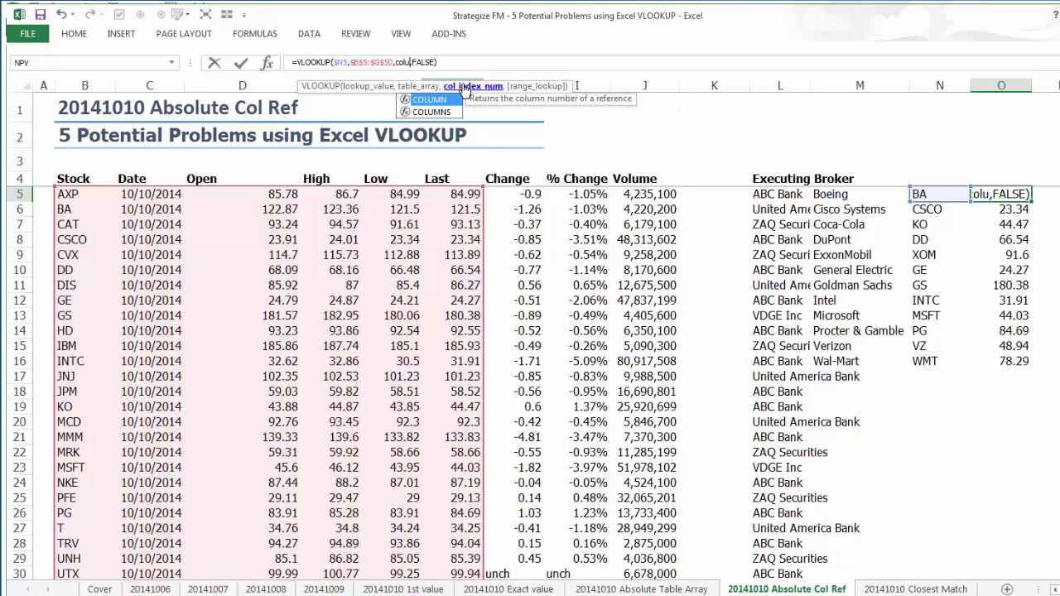
text(mn)
click(435, 111)
double_click(435, 112)
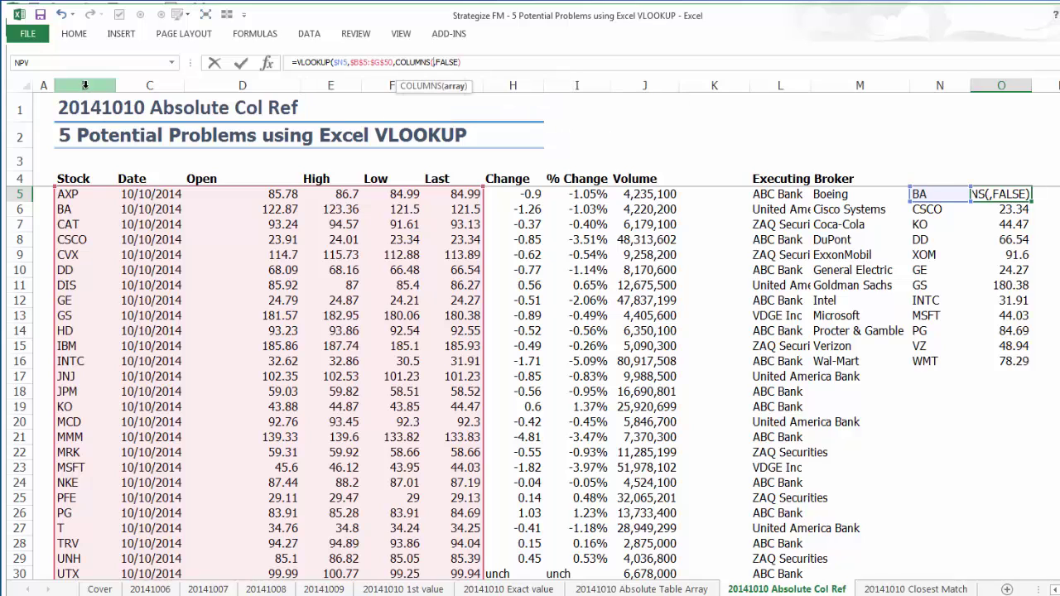
drag(85, 85, 443, 100)
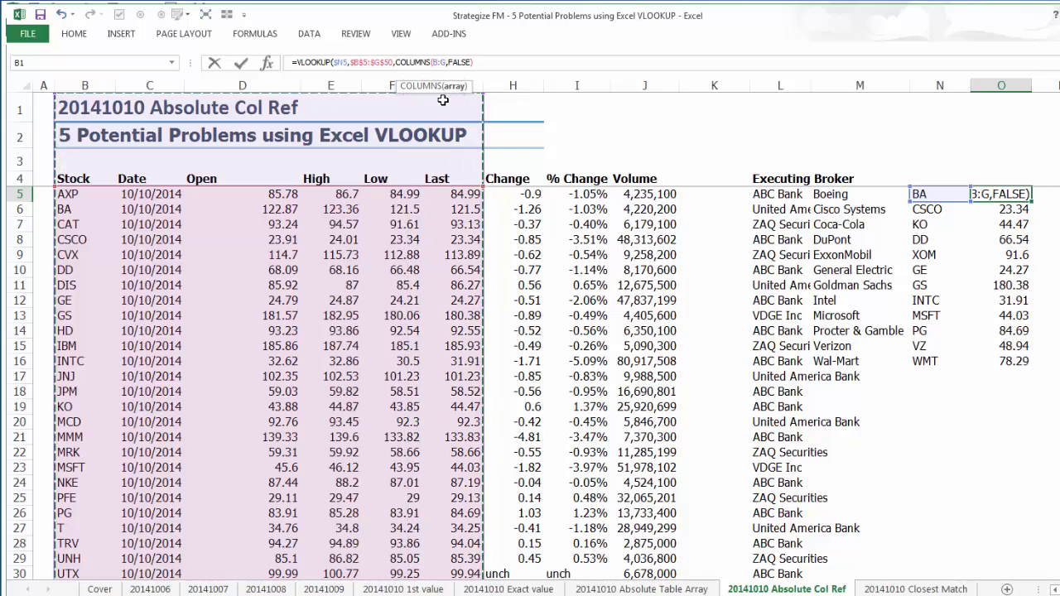
key(F4)
text())
key(ctrl+Return)
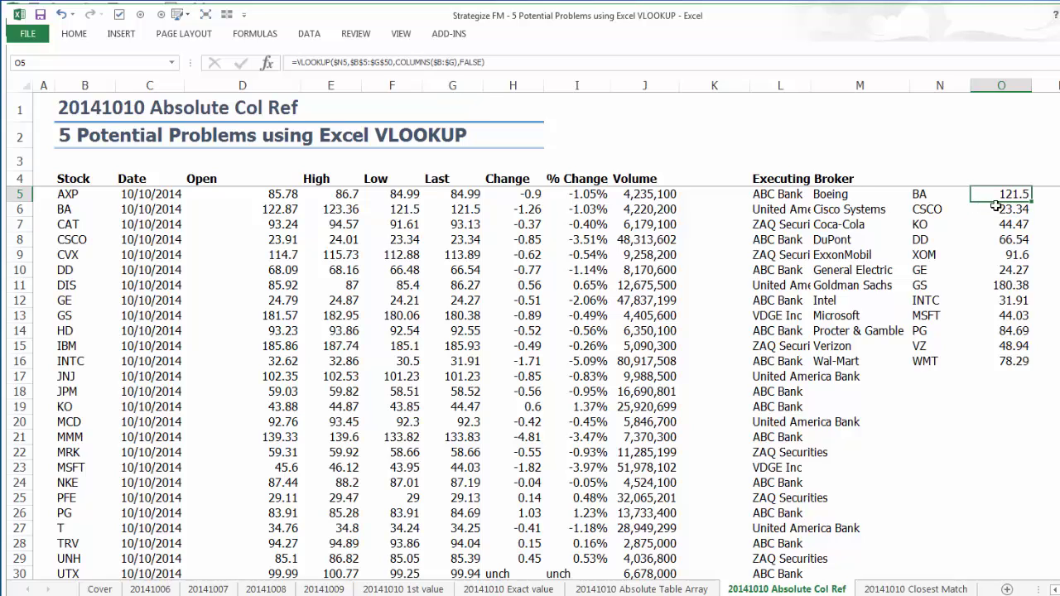
double_click(1033, 202)
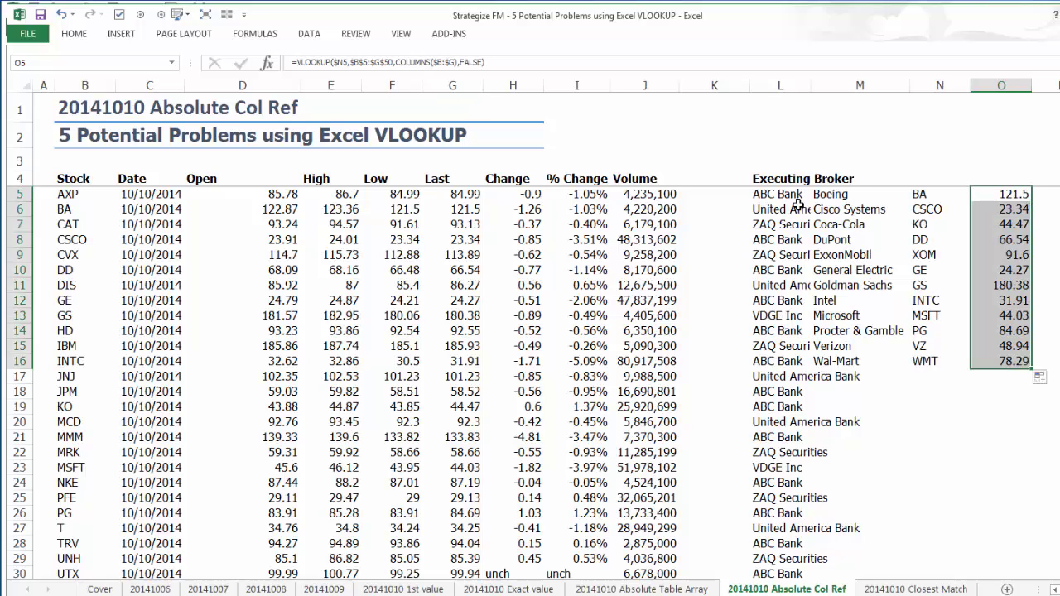
Insert the Executing Broker column back into column D, before Open.
click(767, 84)
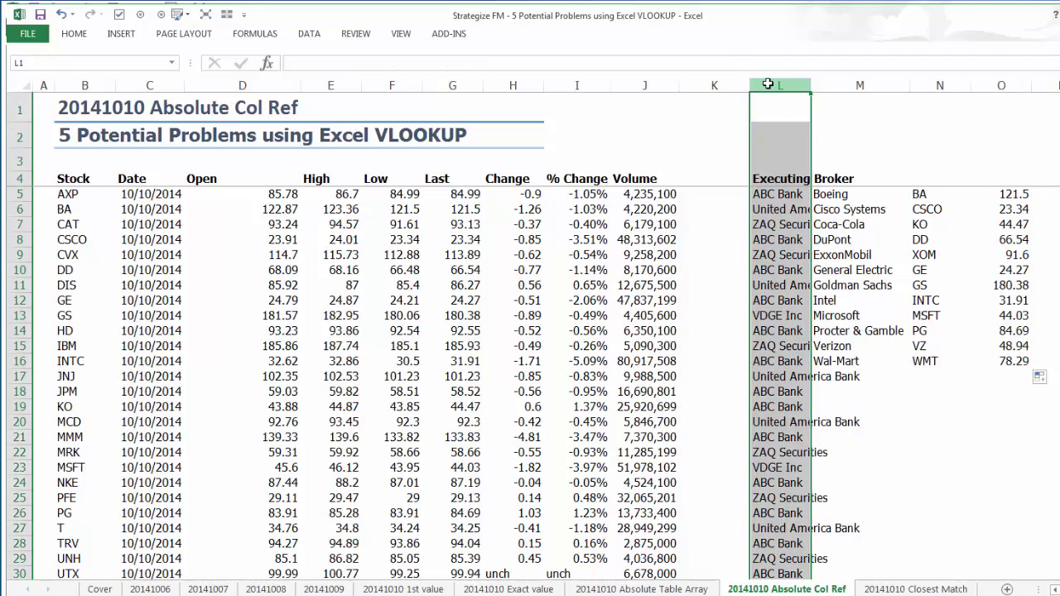
key(ctrl+c)
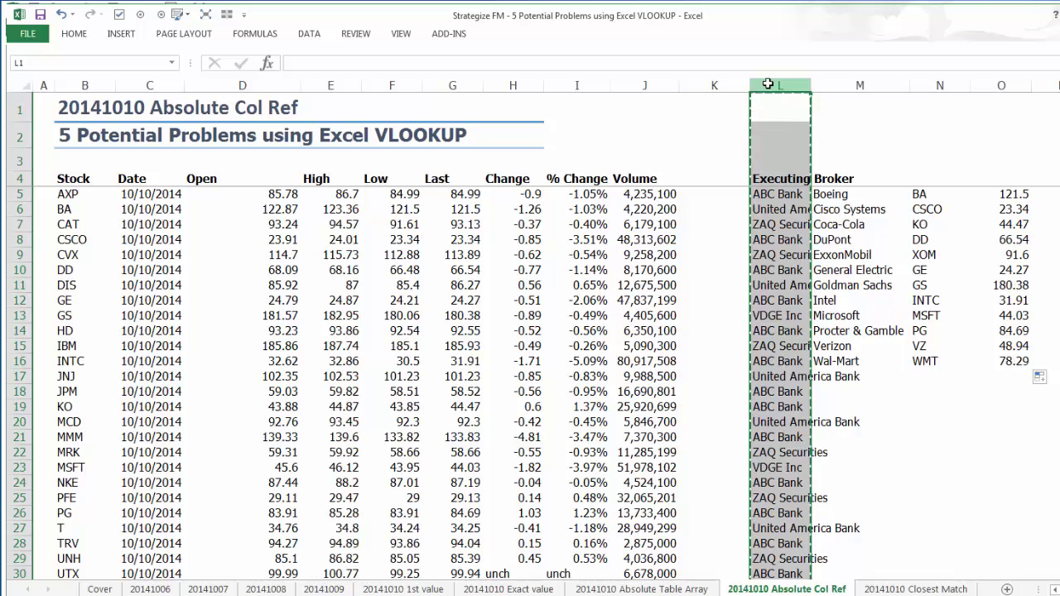
click(239, 85)
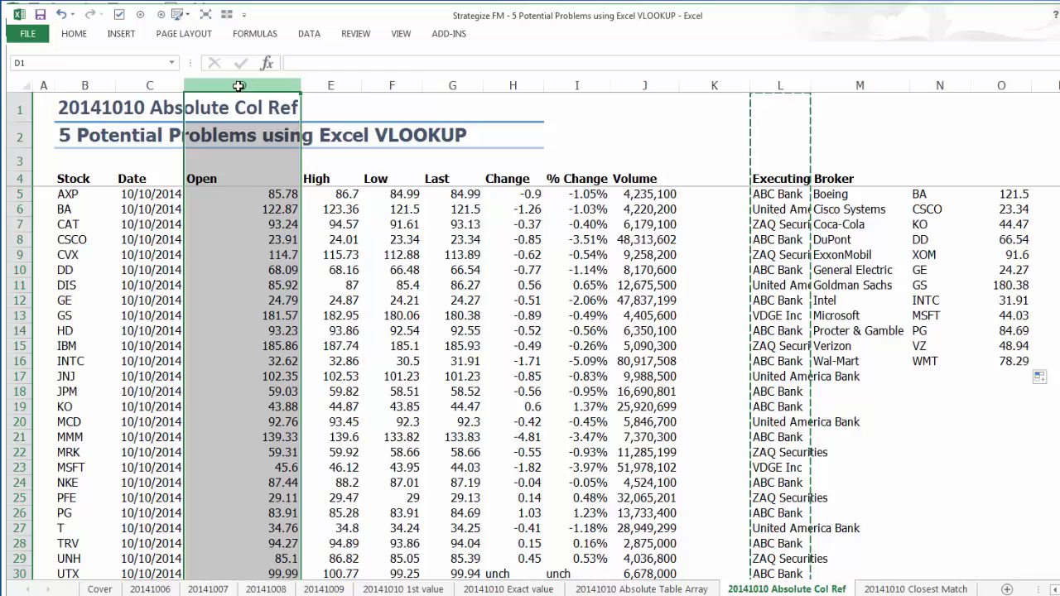
right_click(239, 86)
click(273, 192)
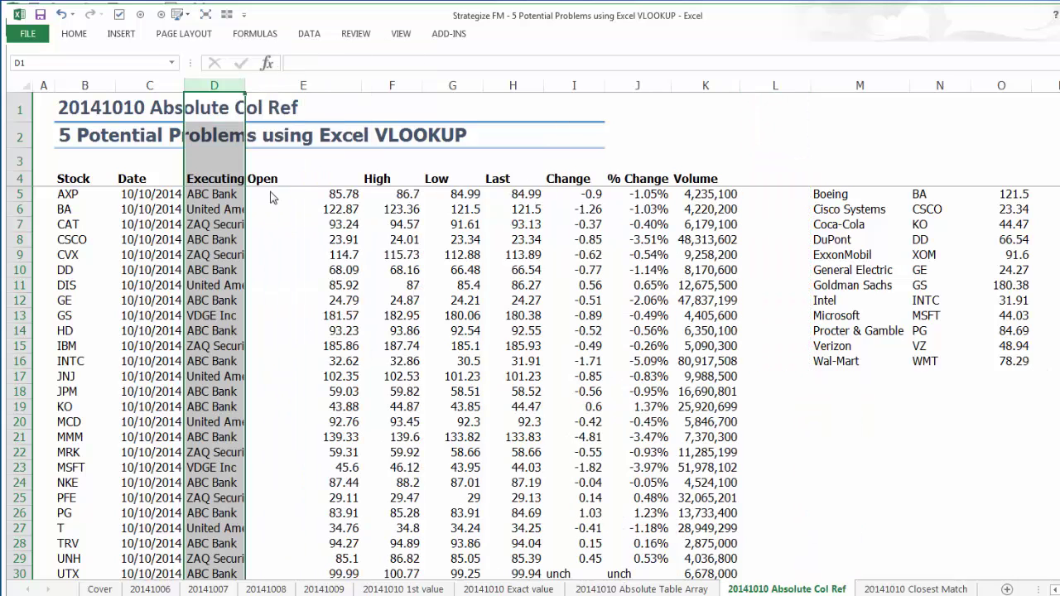
click(983, 197)
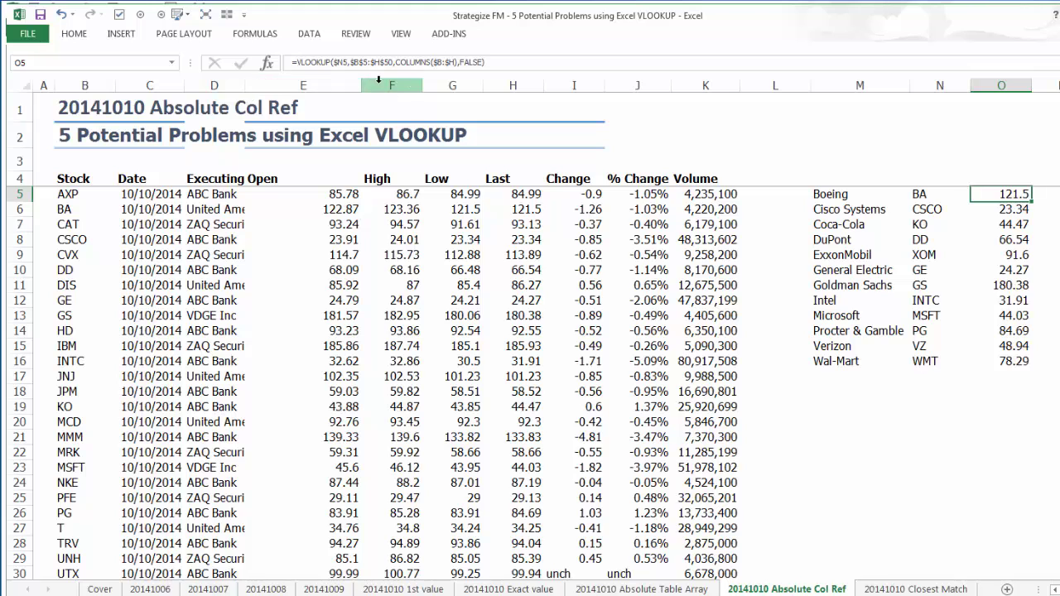
Narrow columns E and F and widen column D to show Executing Broker fully.
drag(389, 85, 339, 86)
drag(420, 86, 369, 86)
click(222, 83)
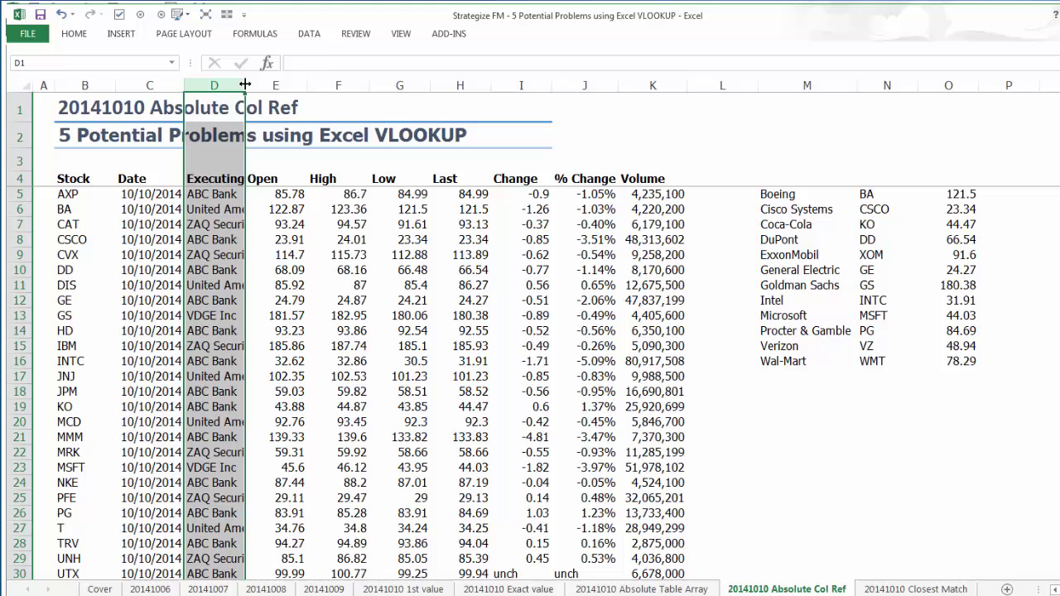
drag(244, 86, 299, 85)
drag(149, 114, 210, 137)
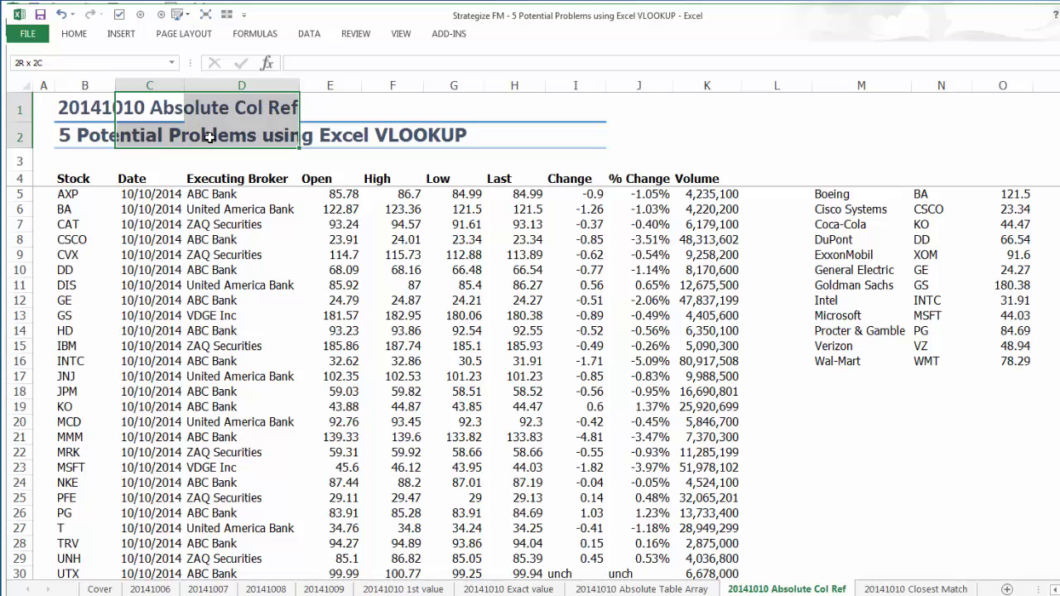
click(230, 139)
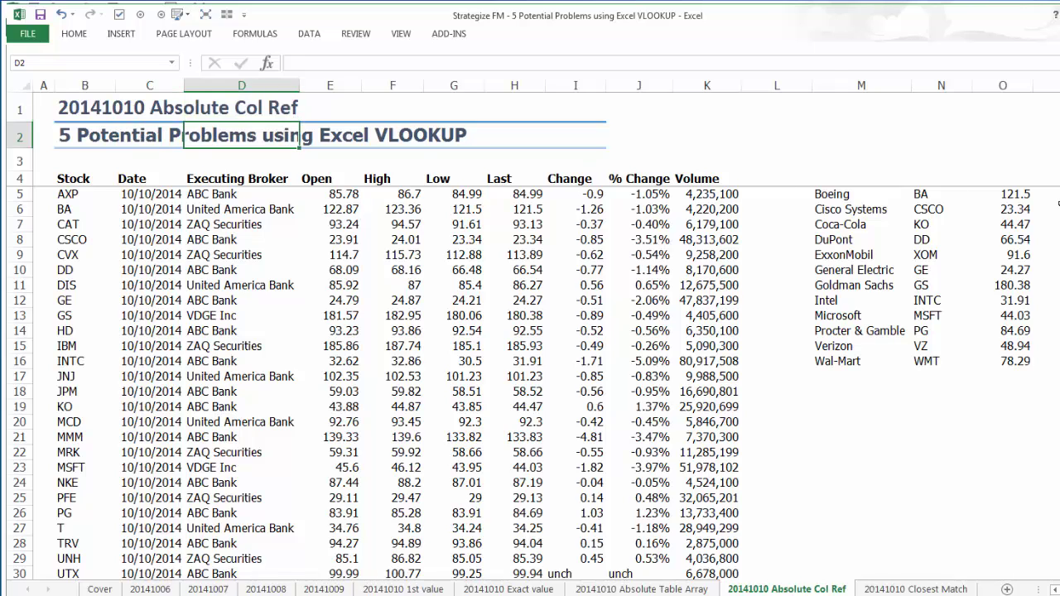
click(1005, 194)
double_click(1004, 194)
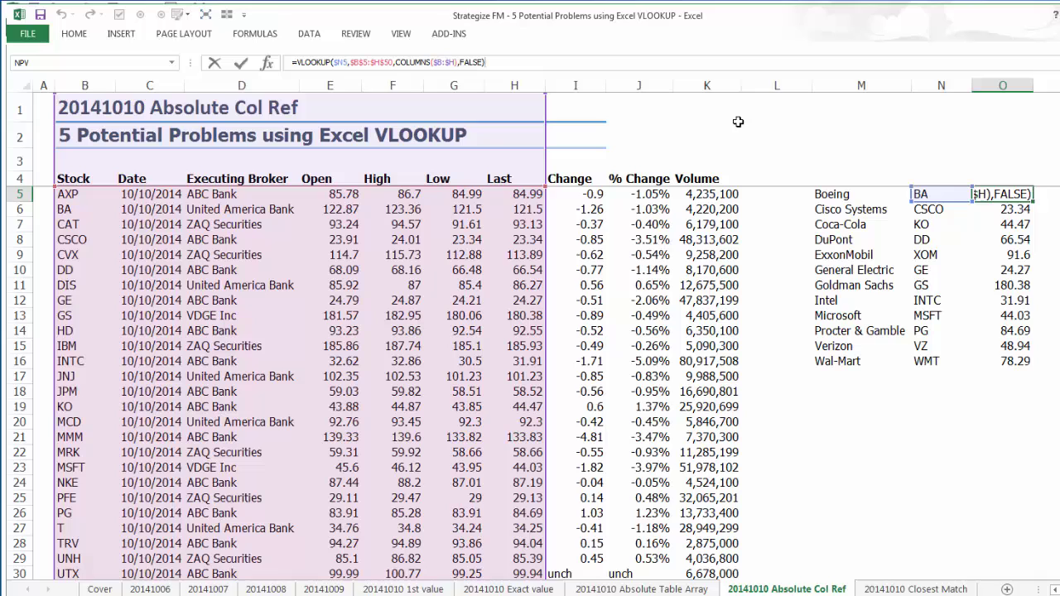
click(527, 73)
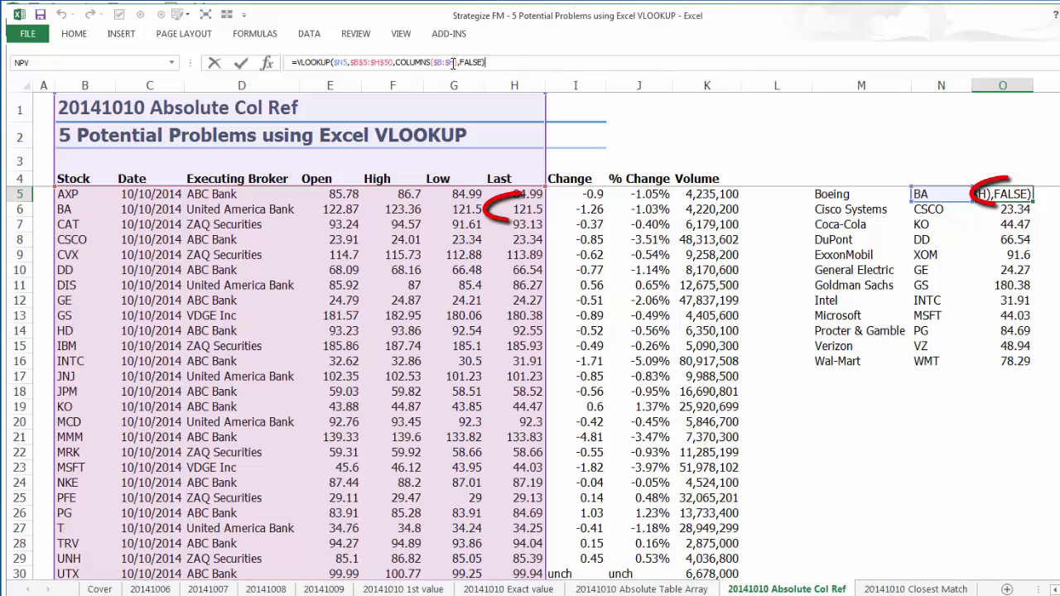
key(ctrl+Return)
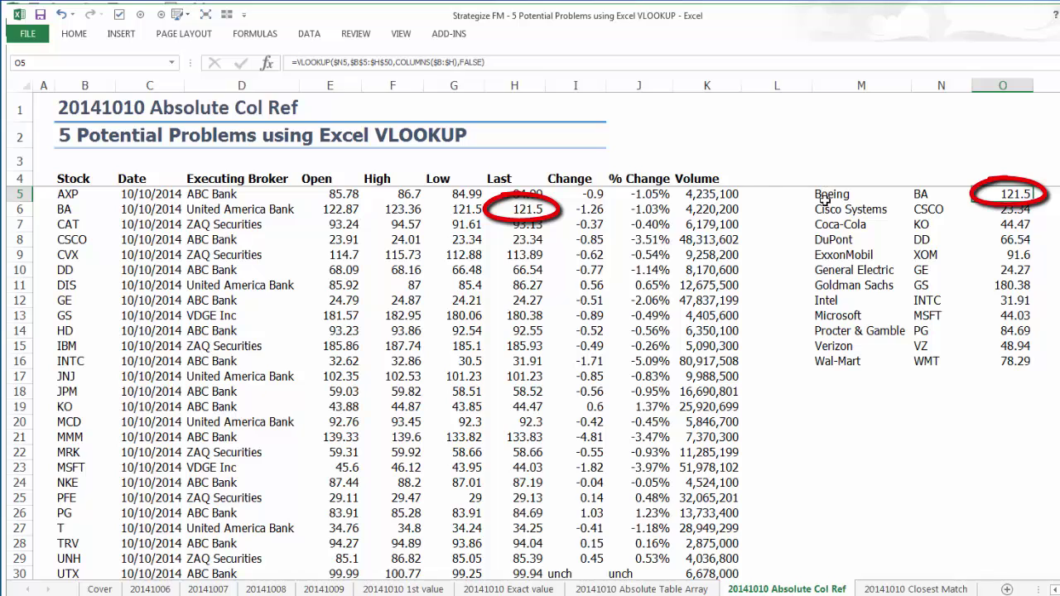
click(1002, 208)
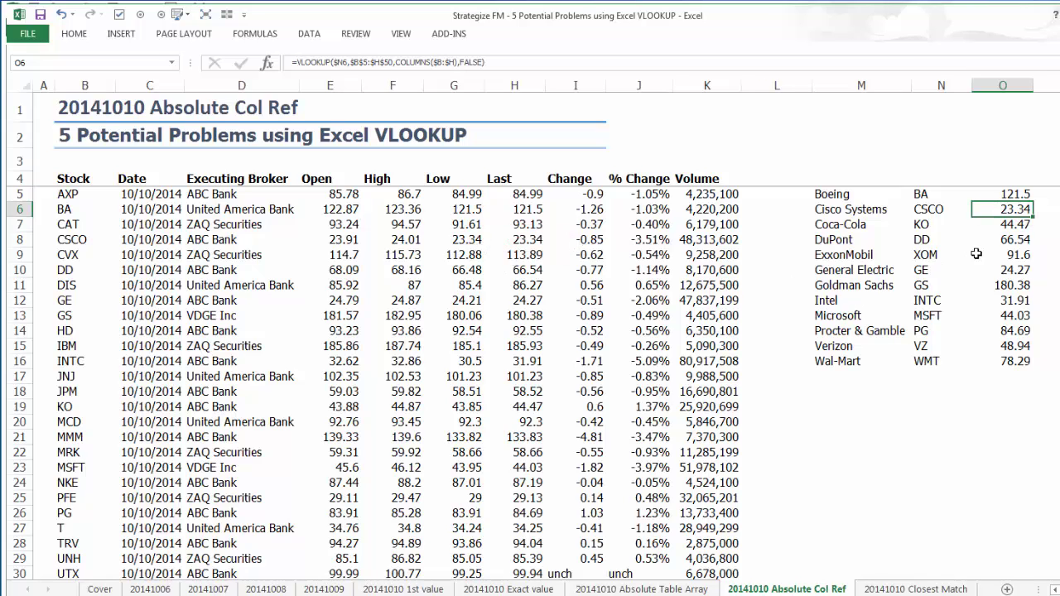
click(1002, 240)
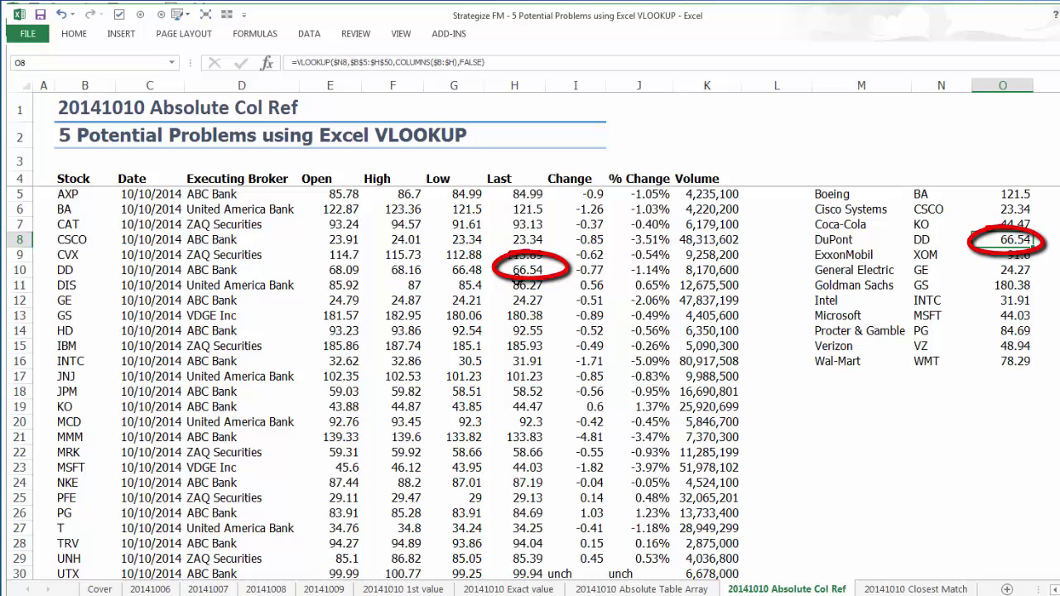
click(516, 272)
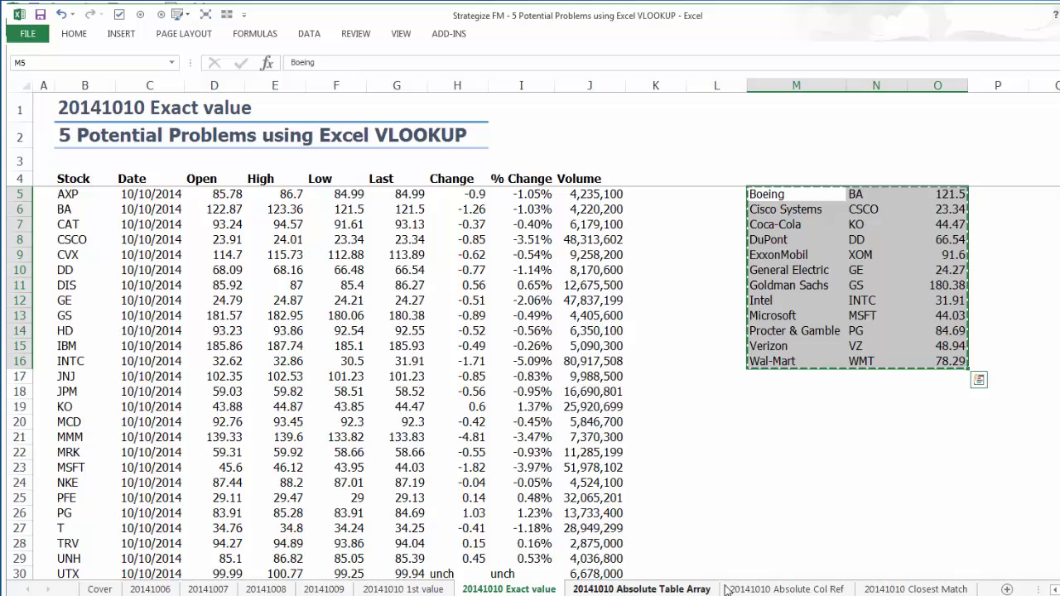
Paste the lookup table at M5 on the Closest Match sheet and check the Boeing and ExxonMobil results.
click(915, 589)
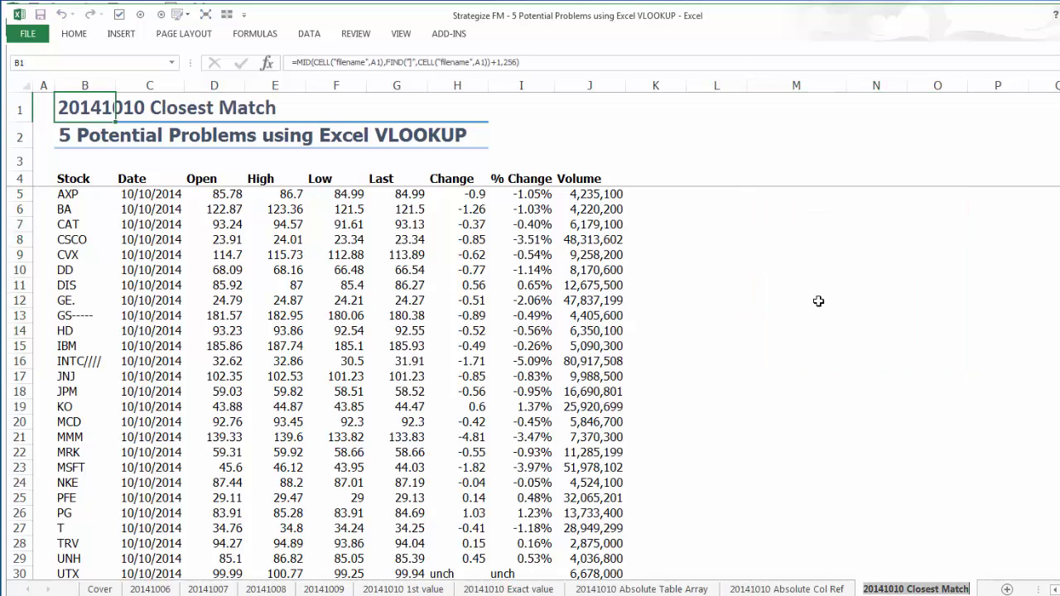
click(784, 194)
key(ctrl+v)
click(916, 193)
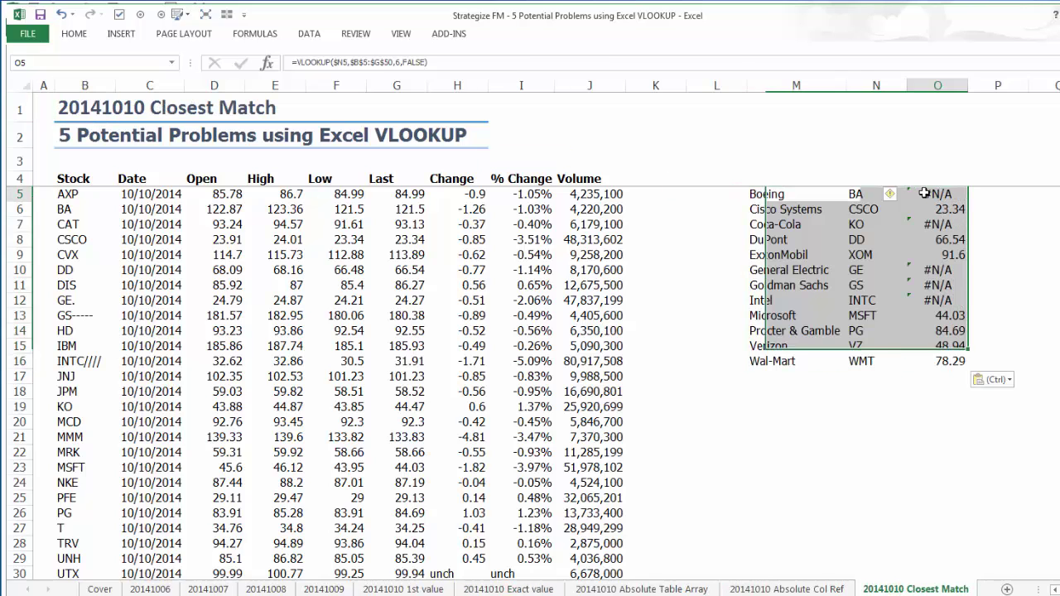
click(930, 255)
click(936, 199)
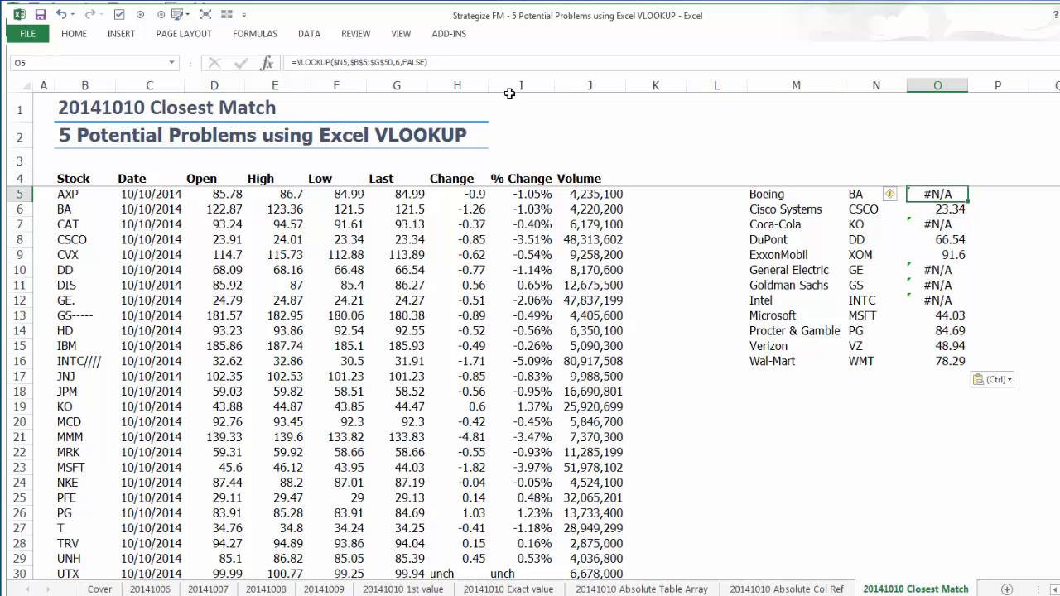
Change O5's match argument from FALSE to TRUE, fill down to O16, and compare with AXP's 84.99.
click(411, 63)
double_click(414, 63)
text(tr)
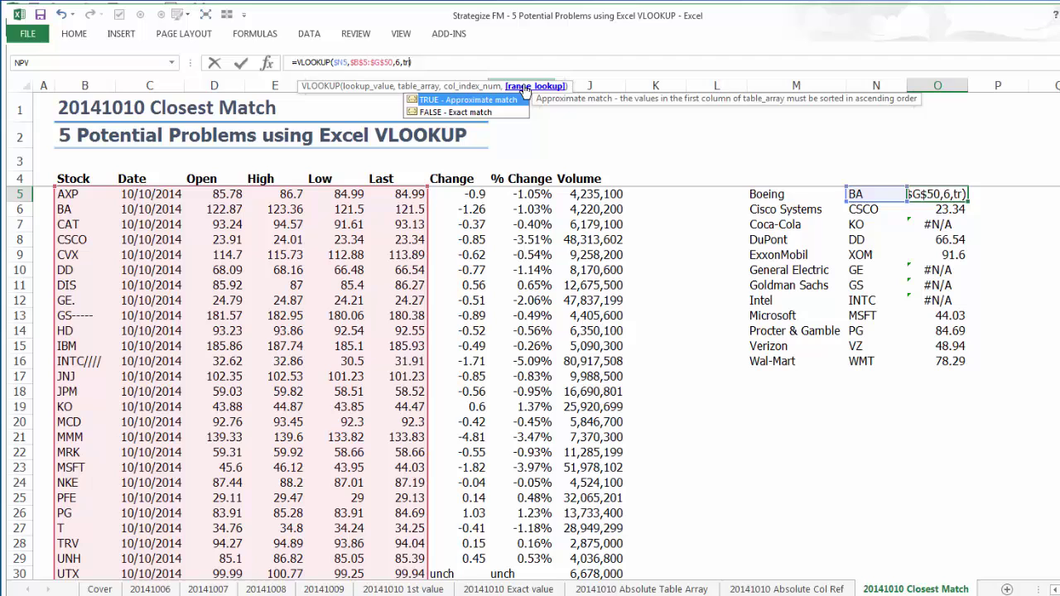
text(ue)
key(Return)
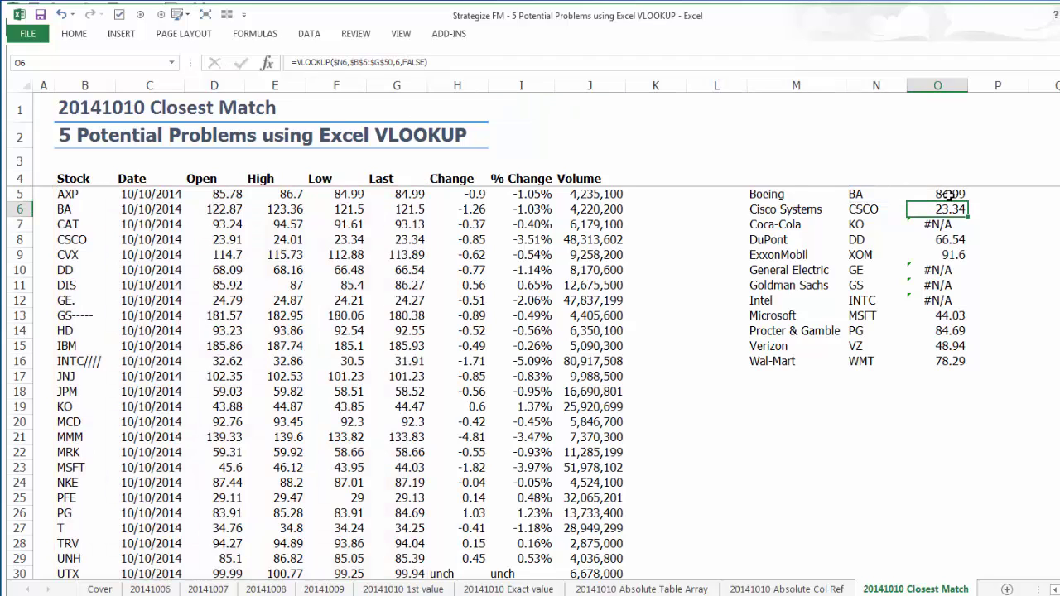
click(948, 194)
double_click(967, 202)
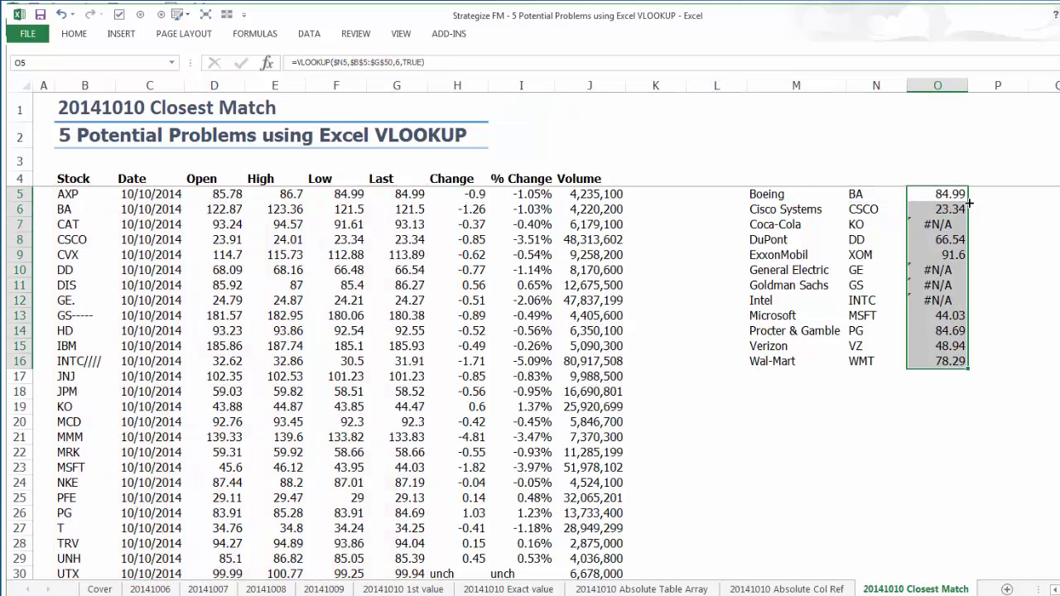
drag(953, 194, 952, 209)
click(953, 194)
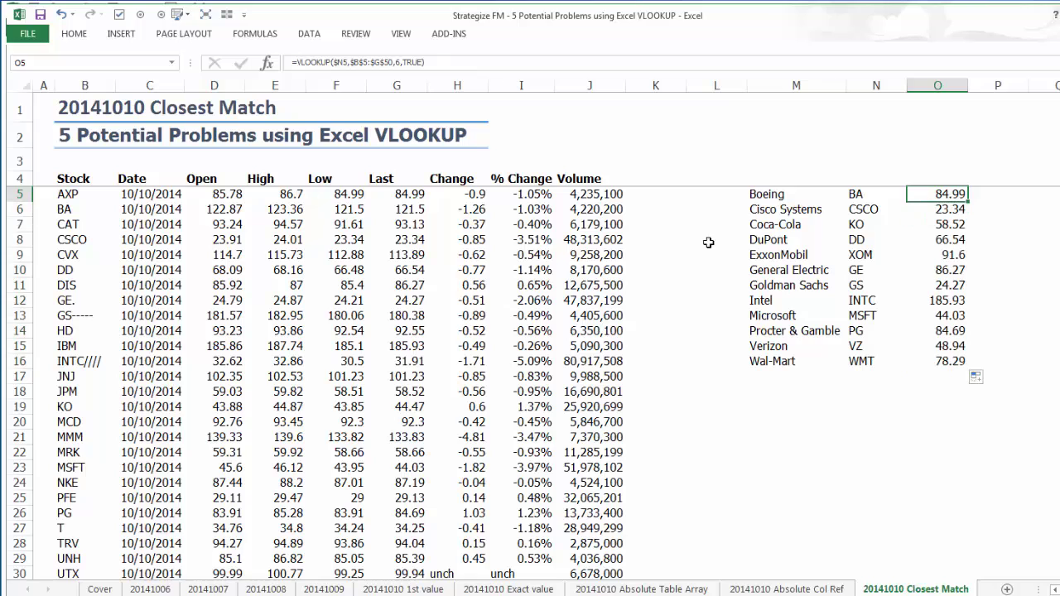
click(406, 193)
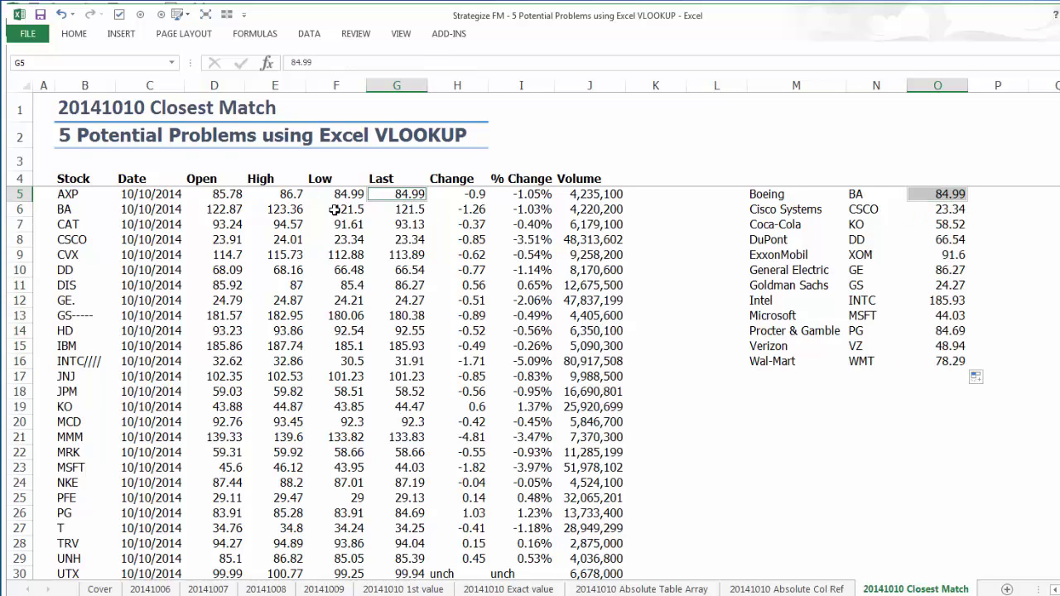
Compare the approximate lookups for BA, GE and Coca-Cola against Last prices like DIS's 86.27.
ctrl+click(48, 210)
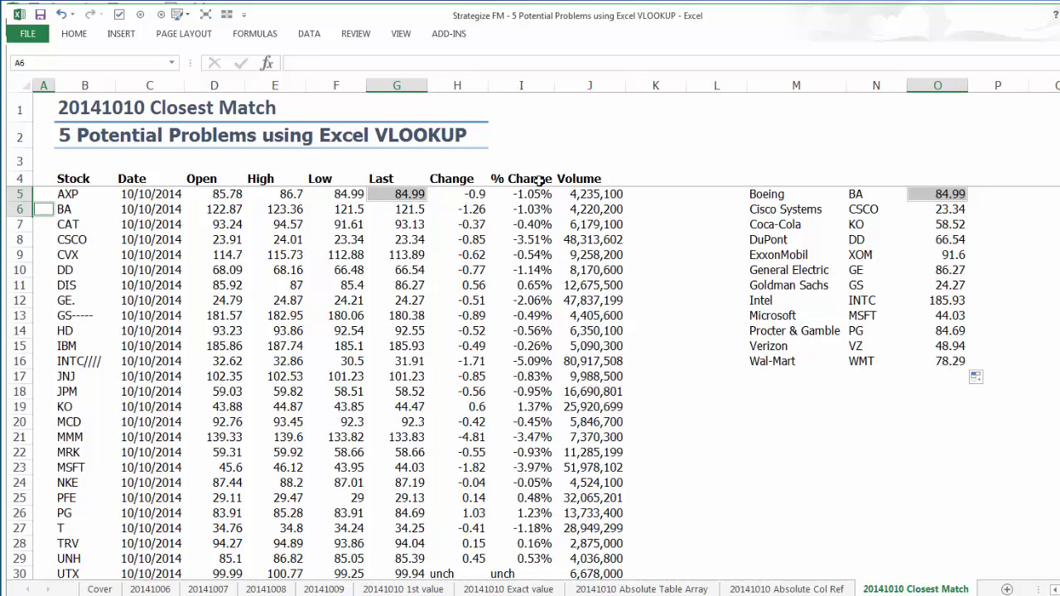
click(941, 273)
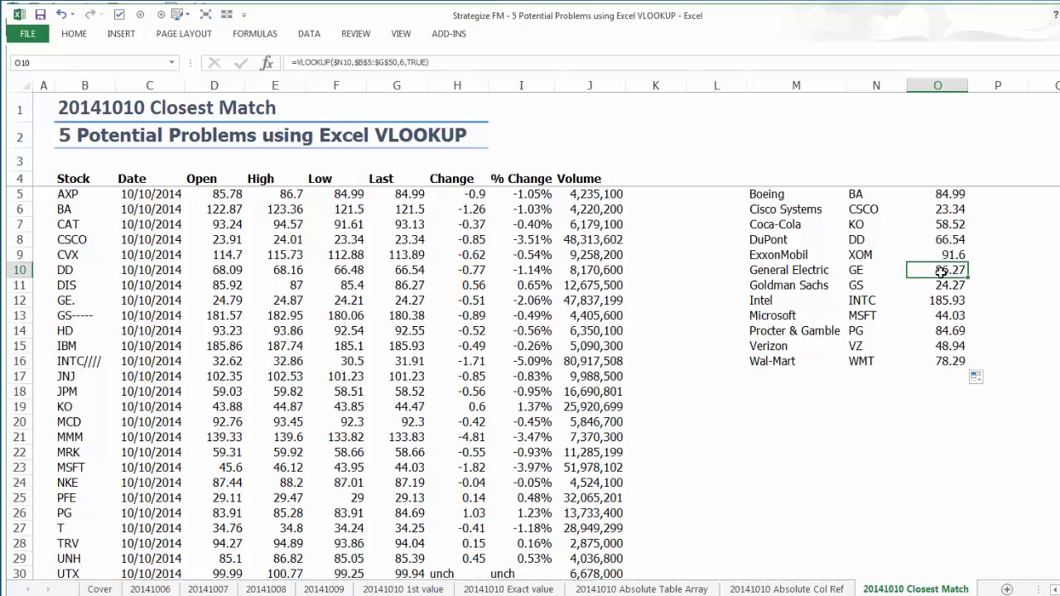
ctrl+click(398, 288)
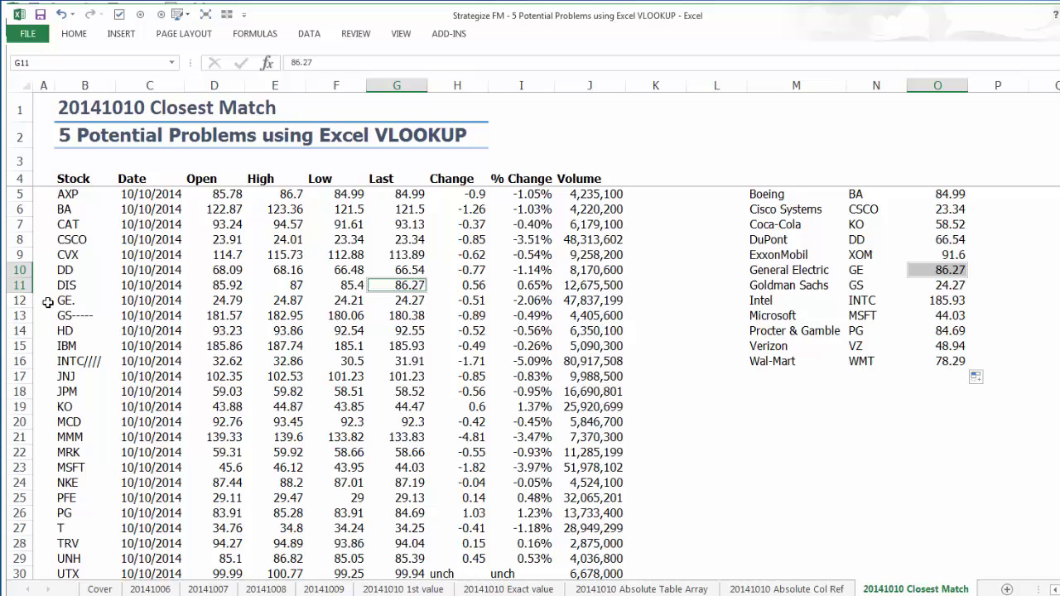
click(951, 223)
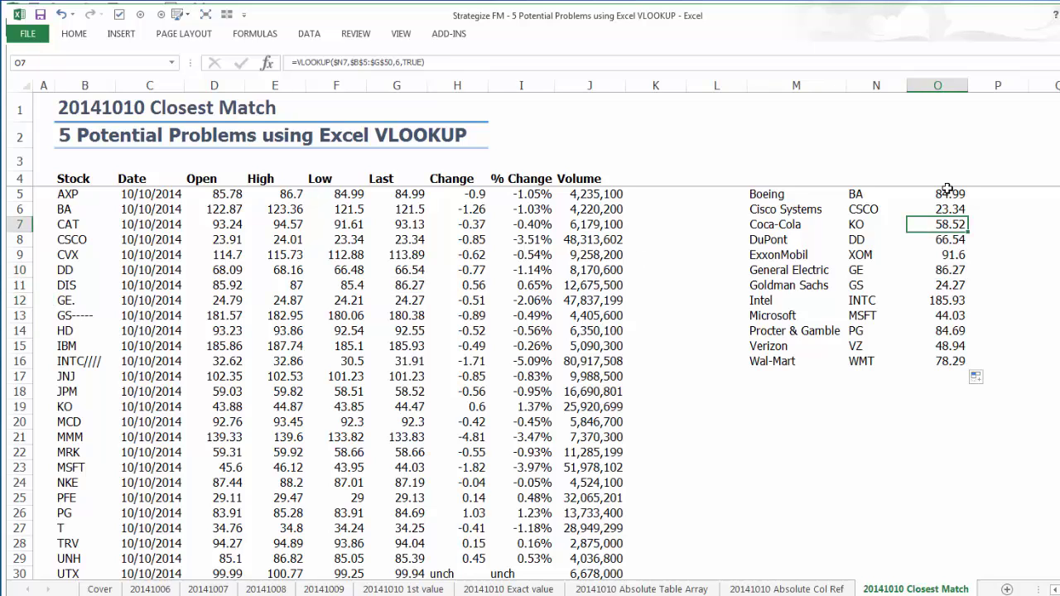
Change Boeing's O5 lookup match argument from TRUE back to FALSE.
click(948, 191)
click(414, 62)
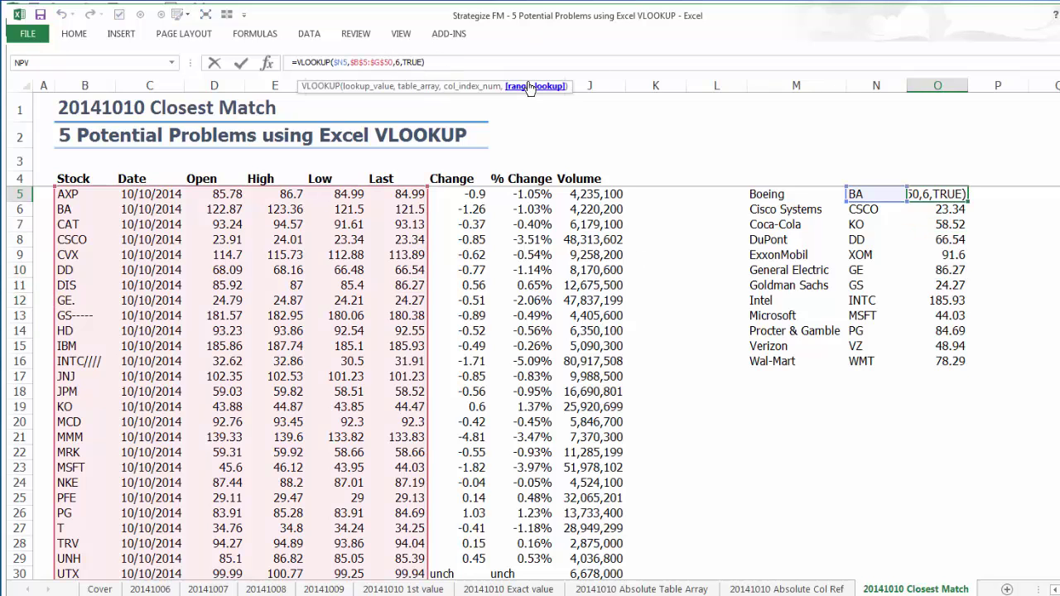
click(536, 86)
text(false)
key(Return)
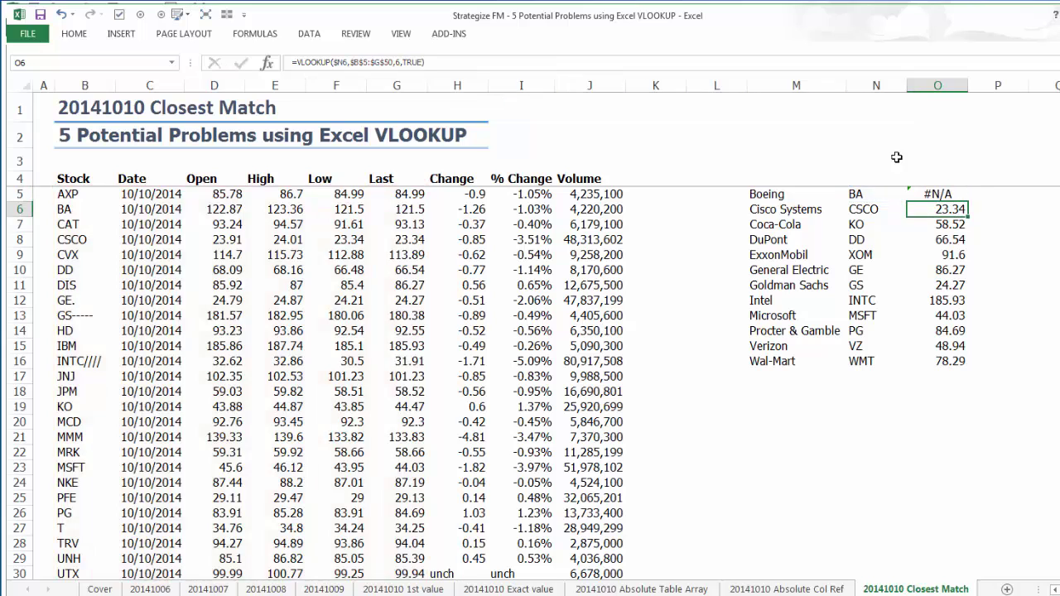
click(945, 194)
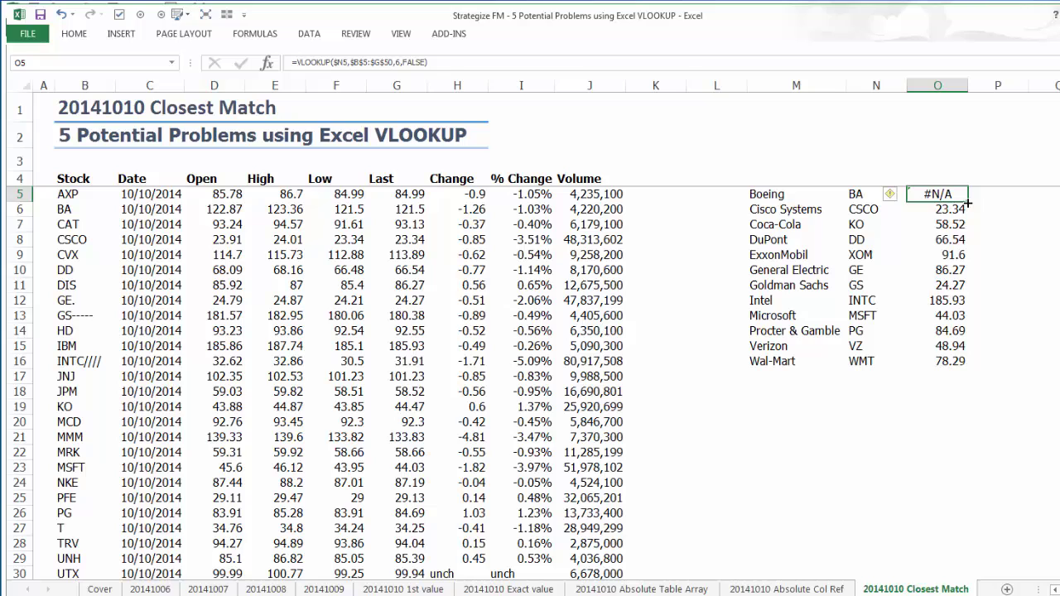
Fill the exact-match formula down to O16 and remove the stray character from the BA ticker.
double_click(968, 203)
click(62, 207)
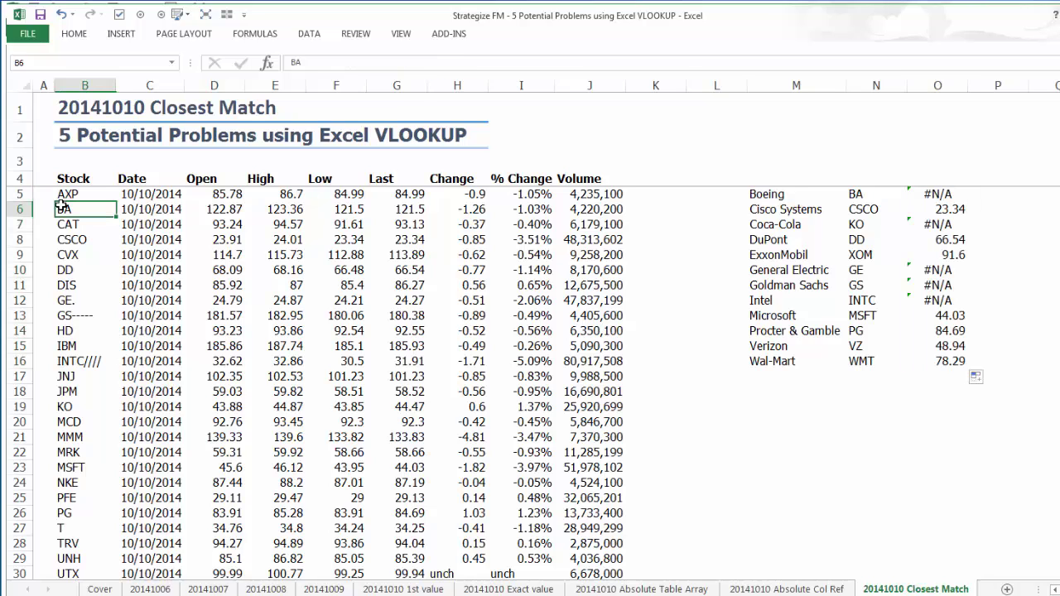
click(397, 63)
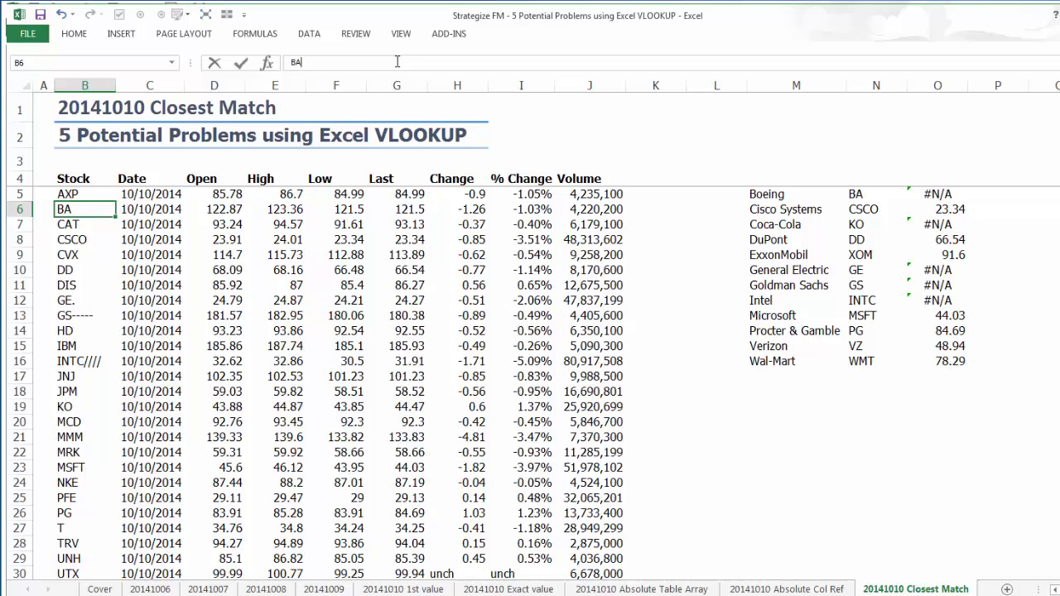
key(BackSpace)
key(Return)
key(Down)
key(Down)
key(Down)
key(Down)
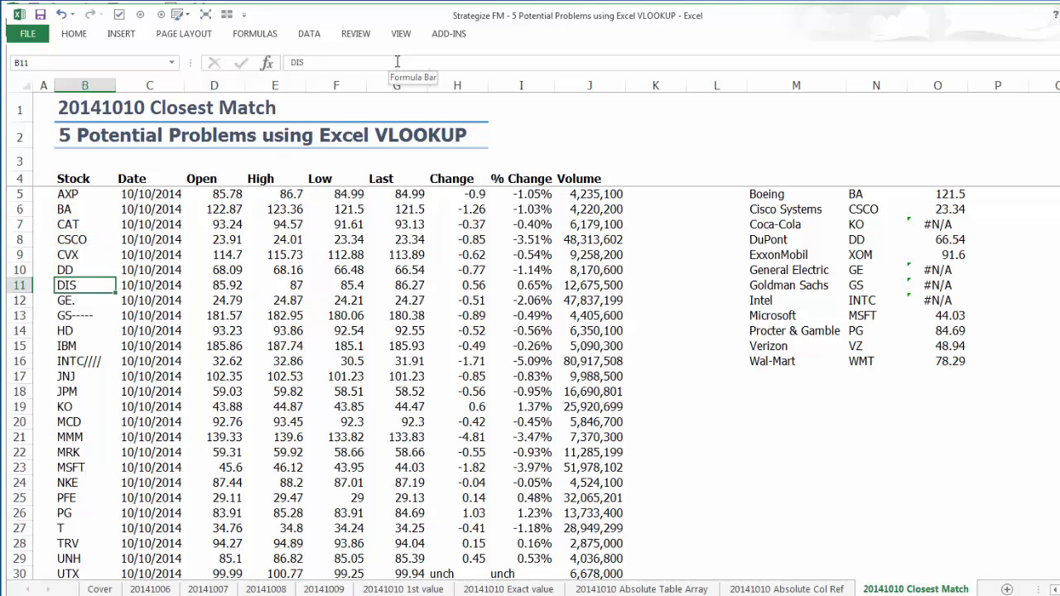
Clean the GE., GS----- and INTC//// tickers, then open the KO ticker for editing.
key(Down)
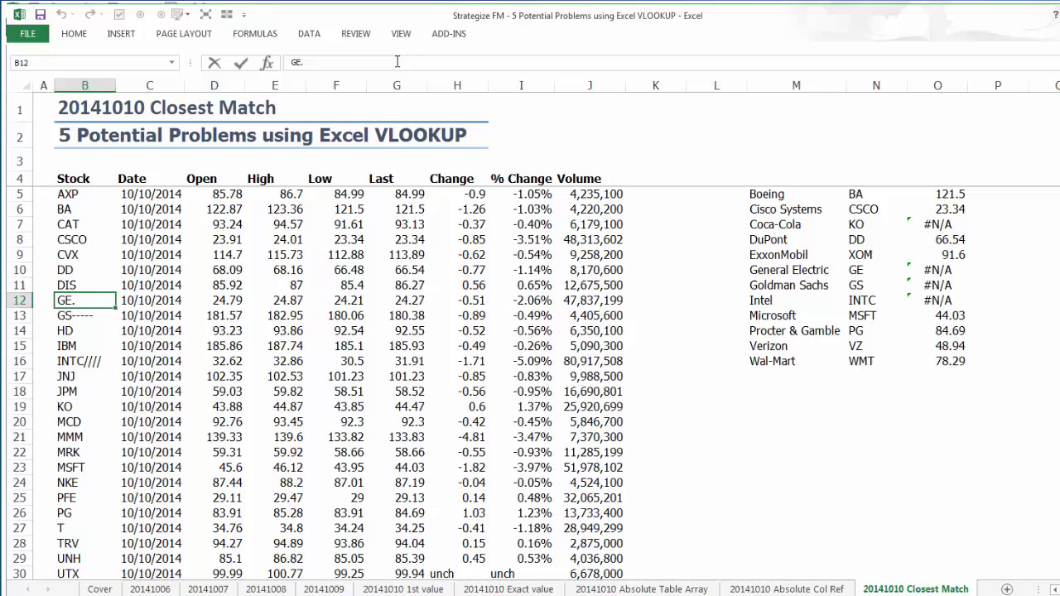
key(BackSpace)
key(Return)
click(397, 62)
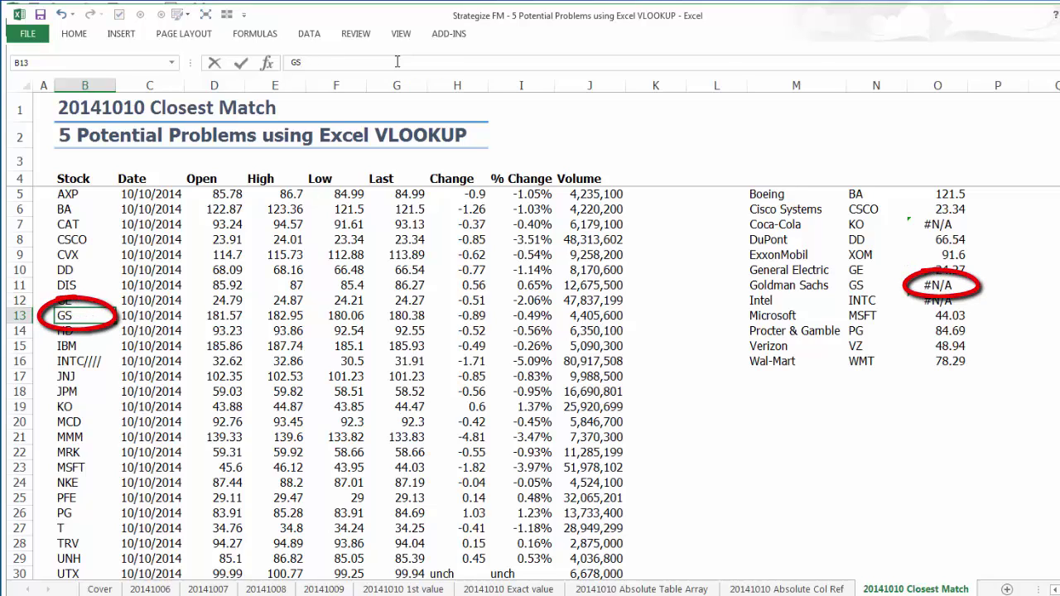
key(Return)
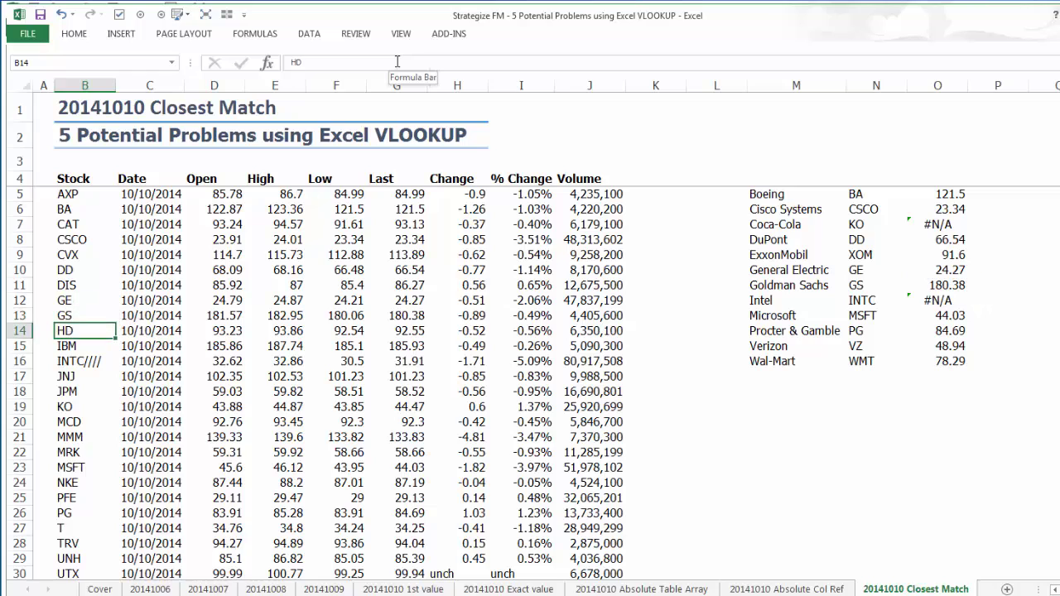
key(Down)
key(Down)
click(398, 62)
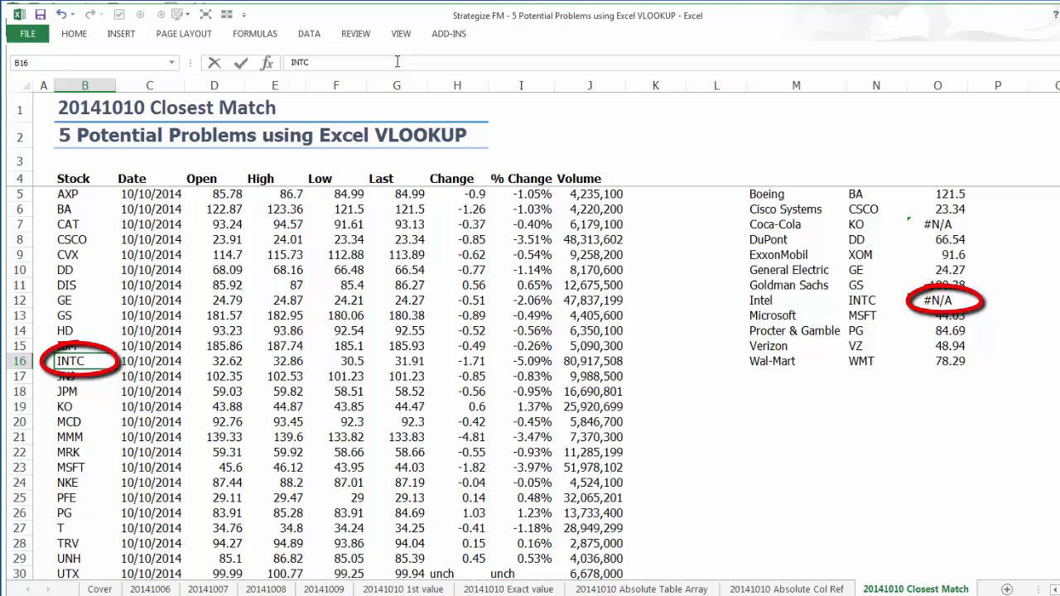
key(Return)
key(Down)
key(Down)
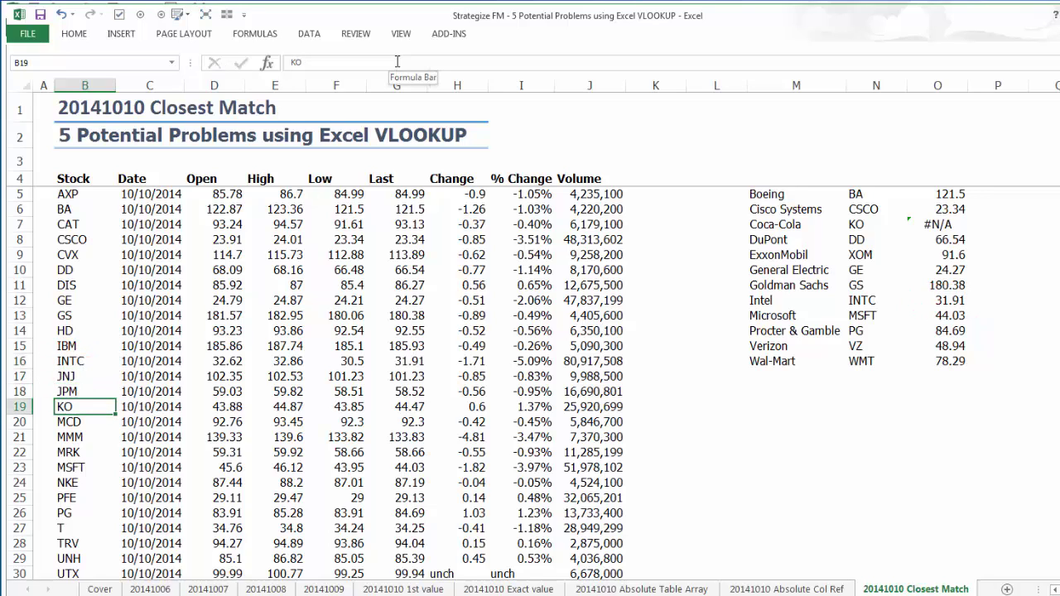
click(398, 62)
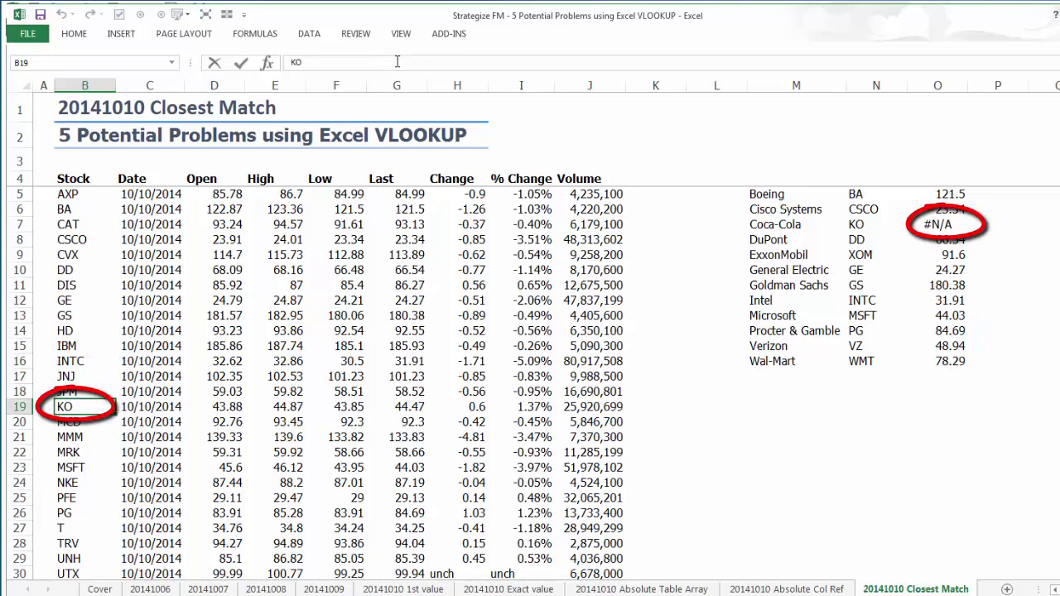